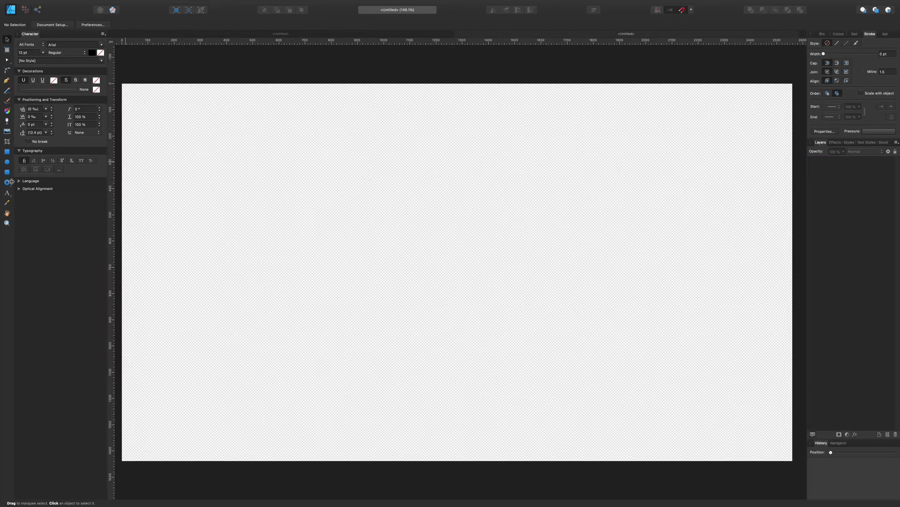
Draw a rectangle covering the whole canvas and lock it as the background
left_click(7, 152)
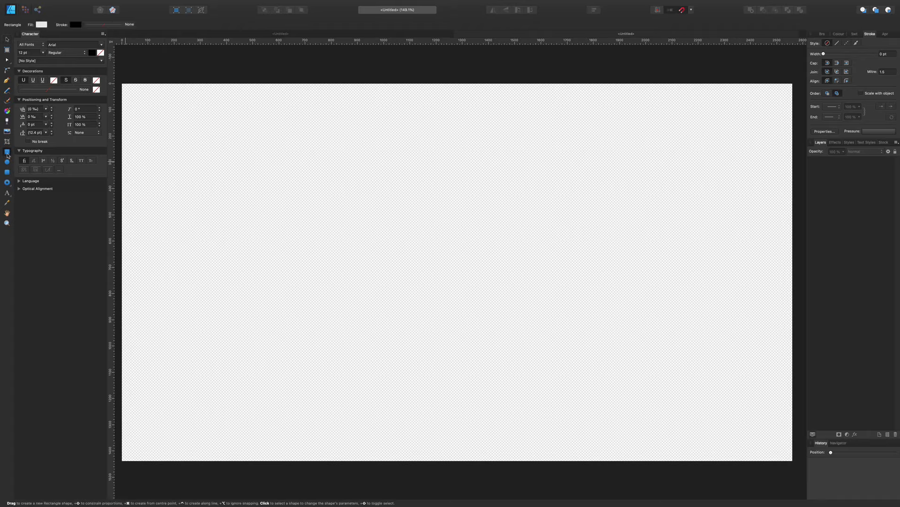
left_click_drag(121, 85, 792, 460)
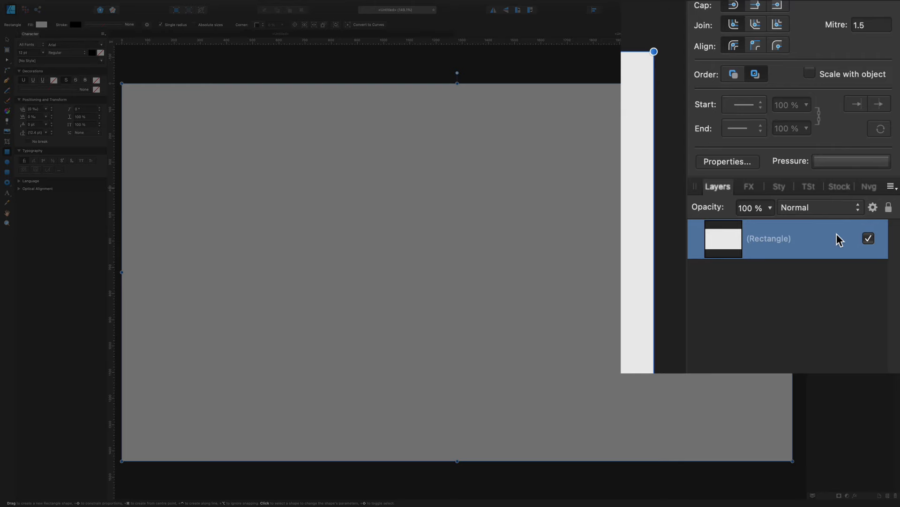
right_click(873, 164)
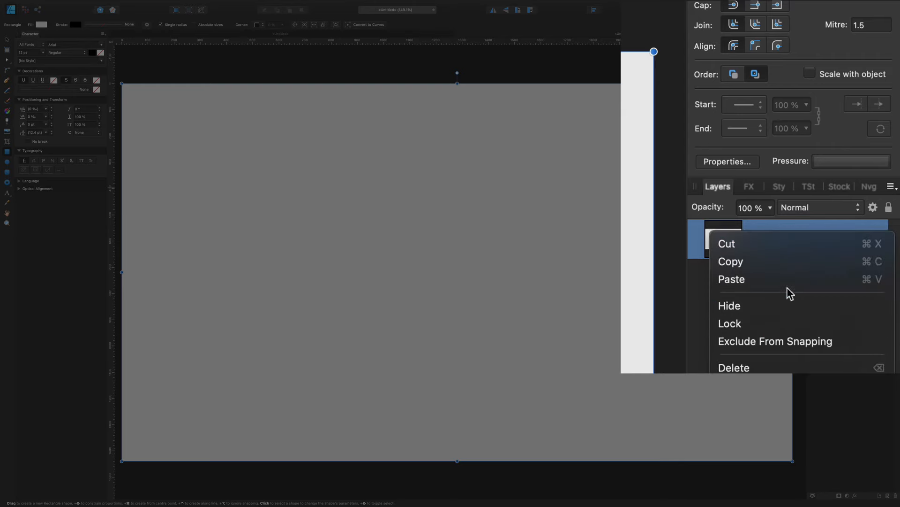
left_click(775, 323)
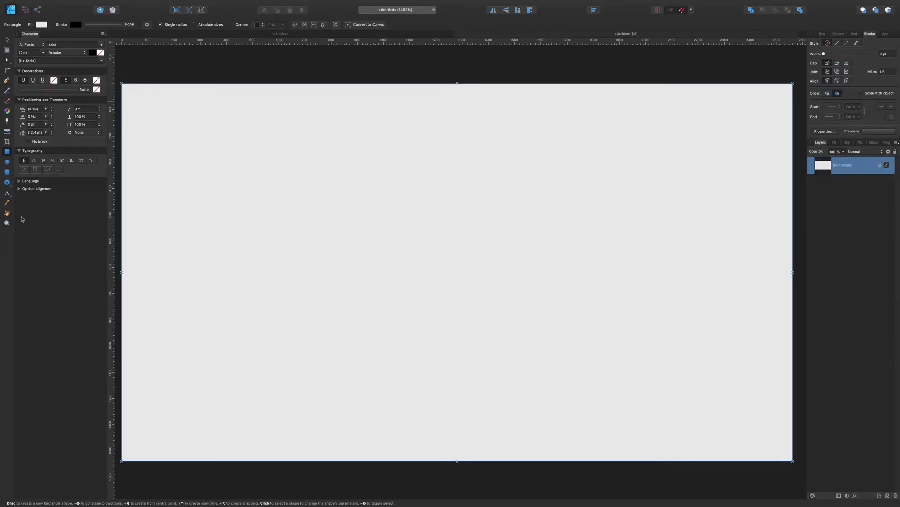
Draw a circular donut outward from its centre, spanning most of the canvas height
left_click(7, 183)
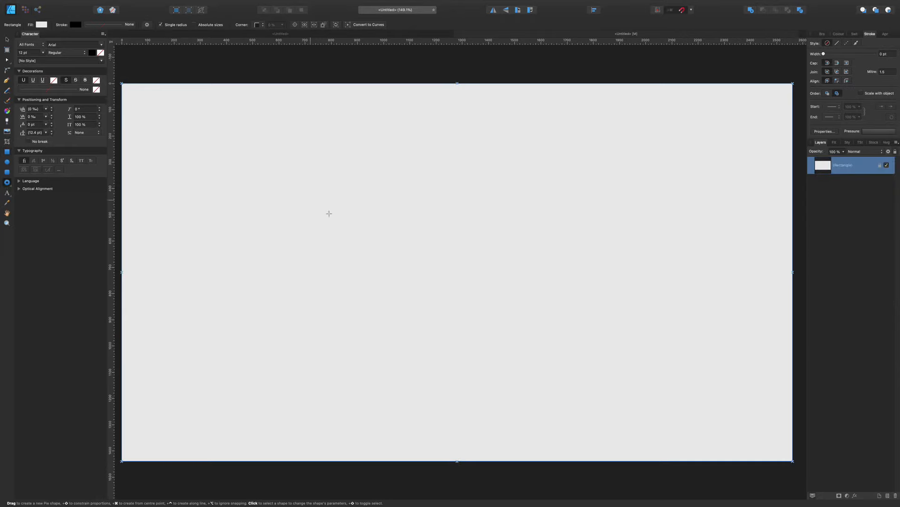
key("super")
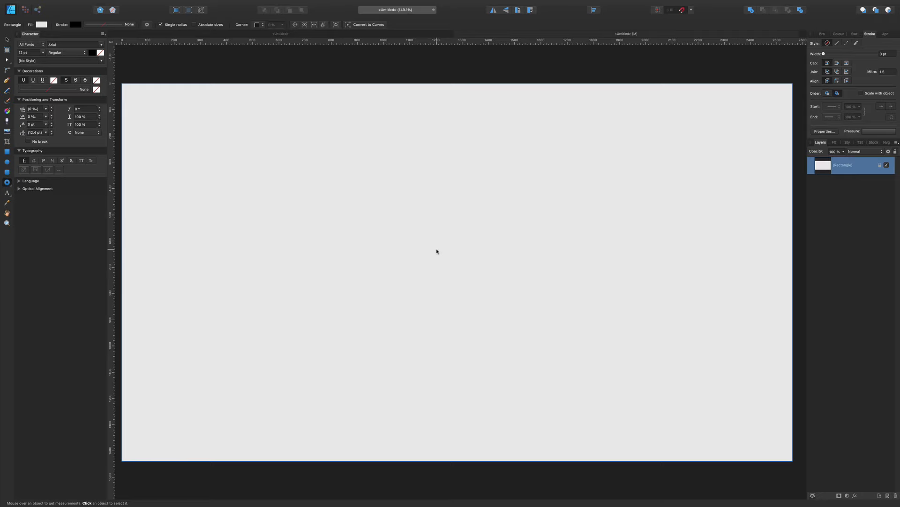
left_click_drag(437, 251, 599, 411)
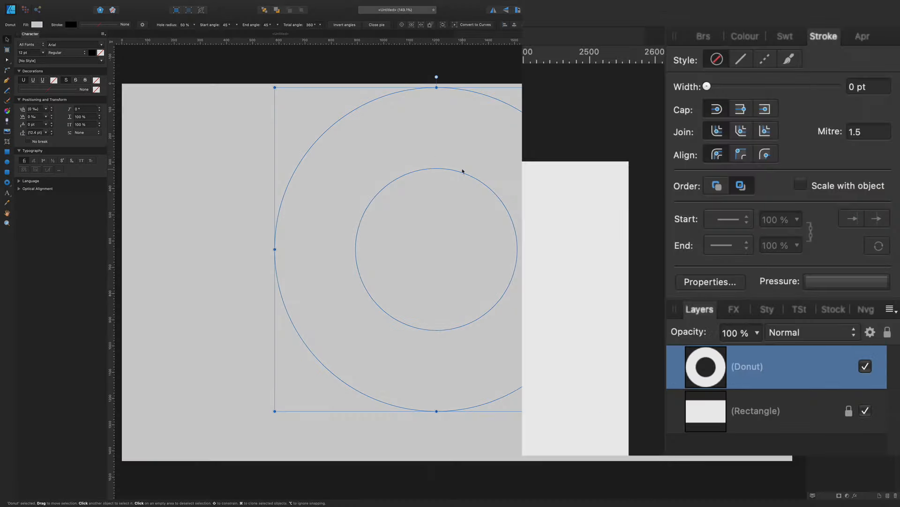
Fill the donut with blue (H 221, S 100, L 50) and give it a 3.5 pt black stroke
left_click(743, 37)
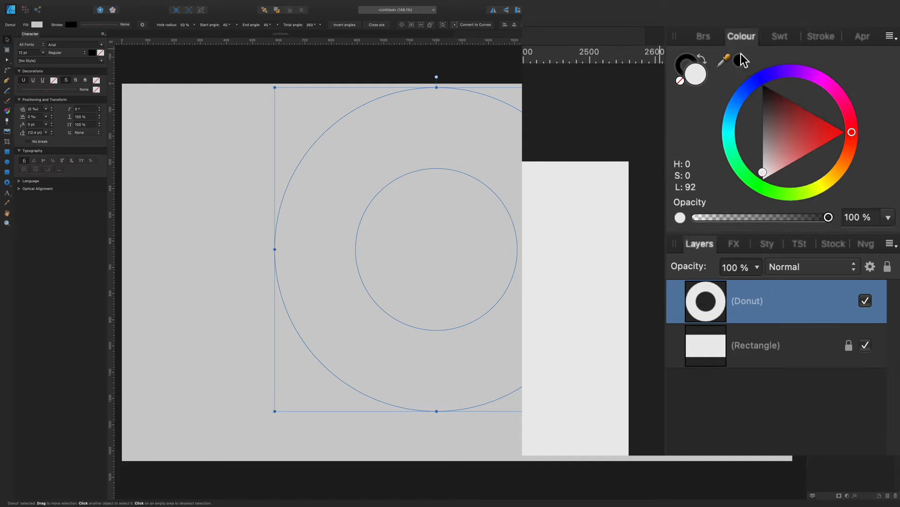
left_click(745, 94)
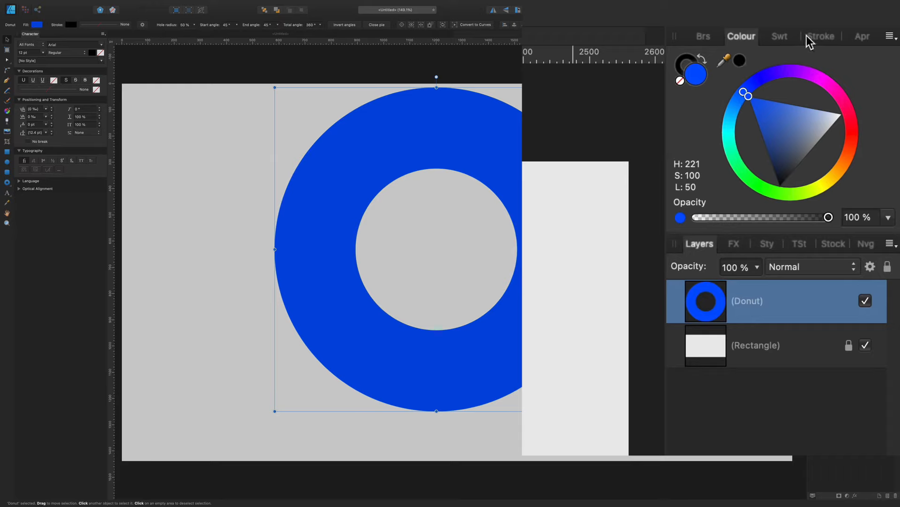
left_click(824, 38)
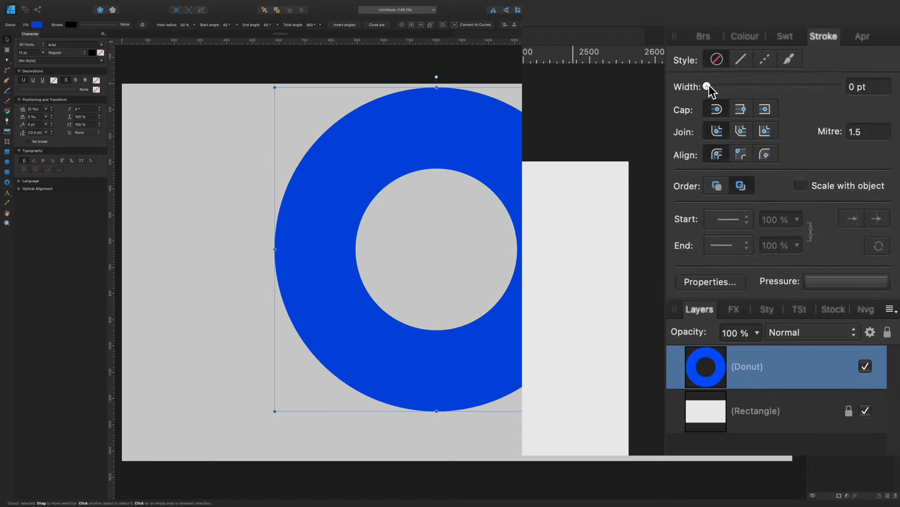
left_click_drag(708, 87, 746, 87)
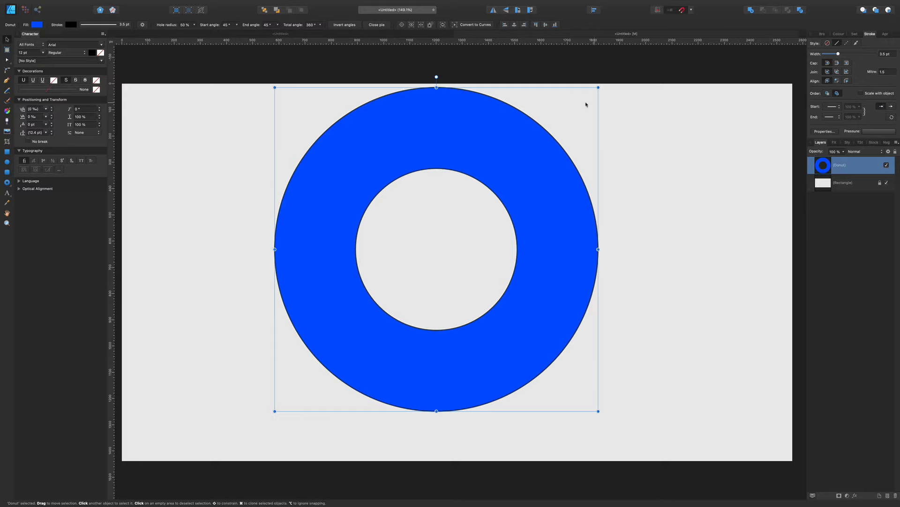
Move the donut so it is vertically centred on the canvas and set its hole radius to 60 %
left_click_drag(439, 132, 419, 155)
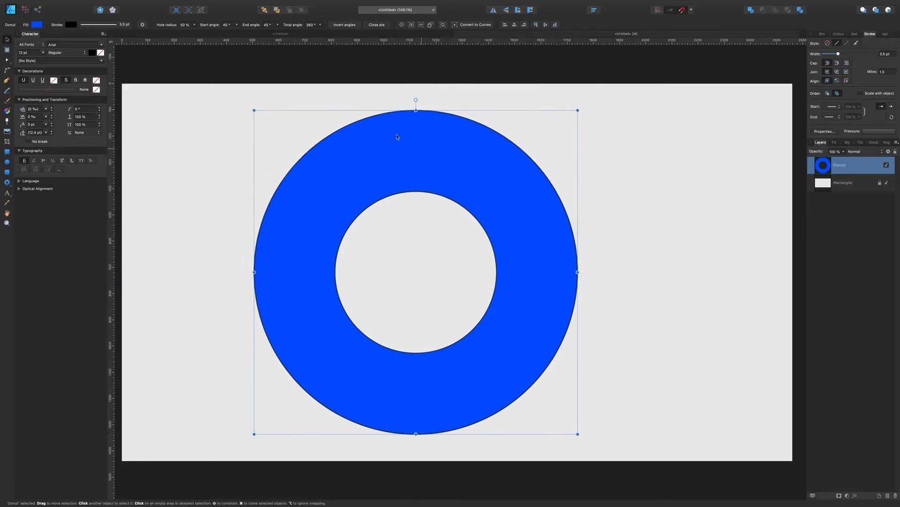
left_click(193, 26)
mouse_move(194, 33)
left_mouse_down()
mouse_move(186, 33)
mouse_move(199, 33)
left_mouse_up()
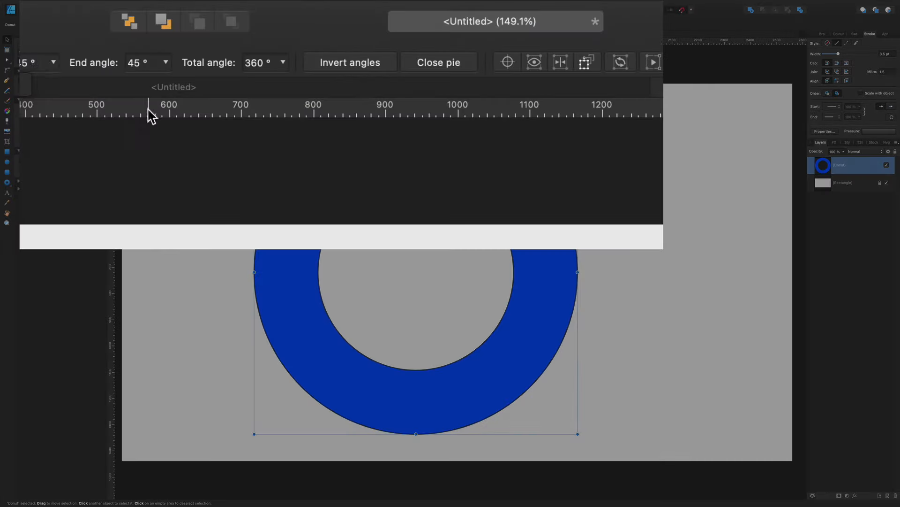
Try cutting the donut open with a total angle of about 261°, and close the pie again
left_click(53, 62)
left_click_drag(53, 84, 252, 34)
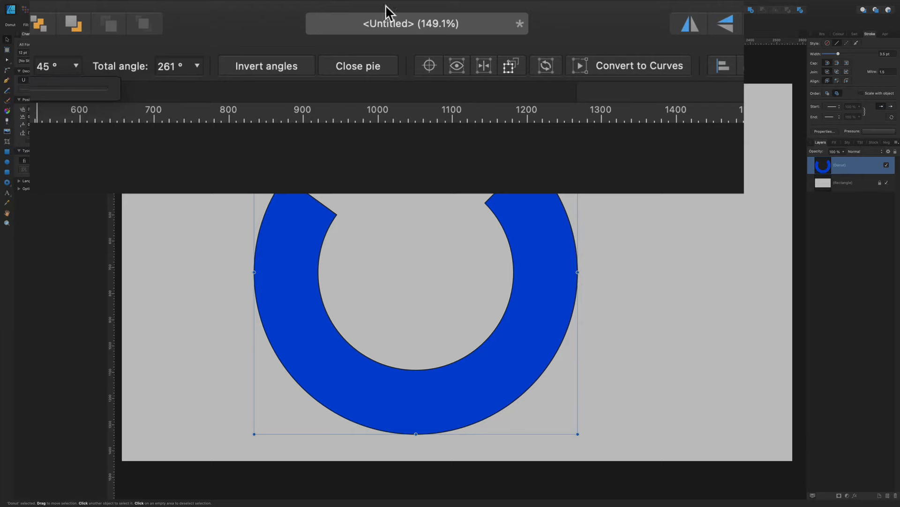
left_click(378, 27)
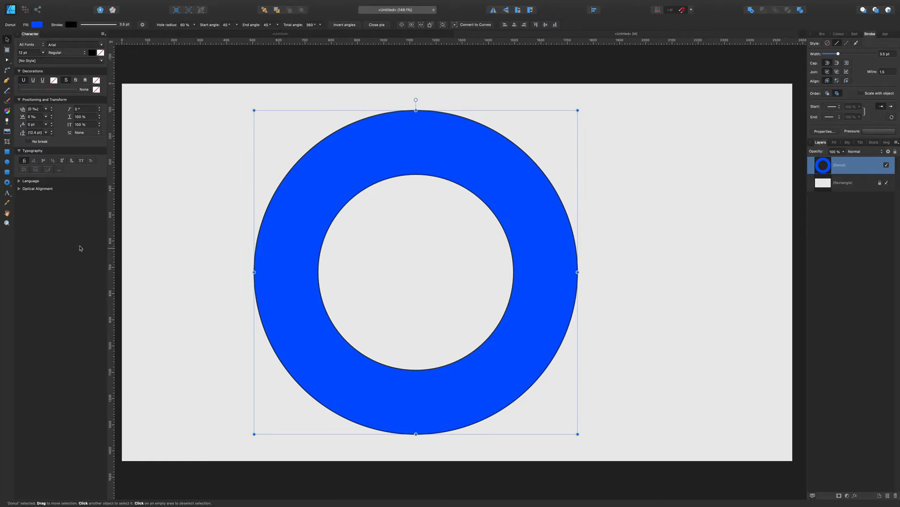
Try placing text along the donut's outer edge, and undo the path text
left_click(8, 194)
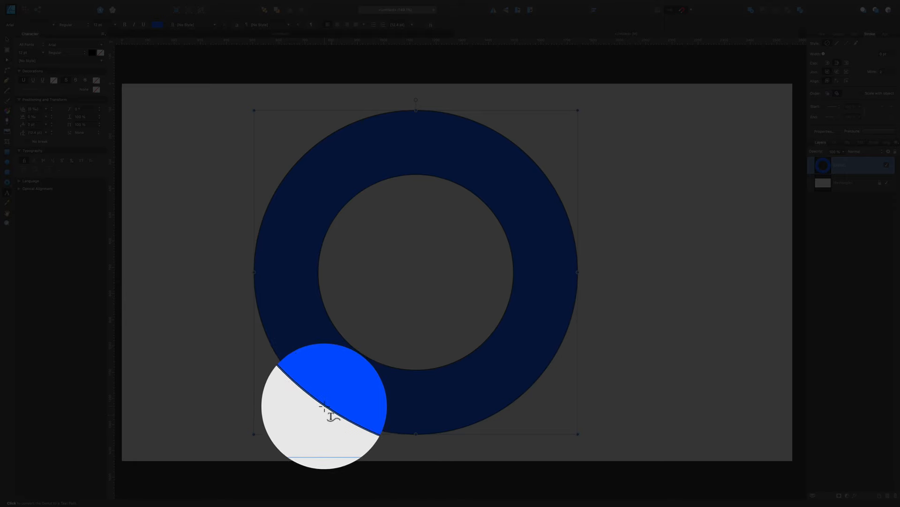
left_click(325, 405)
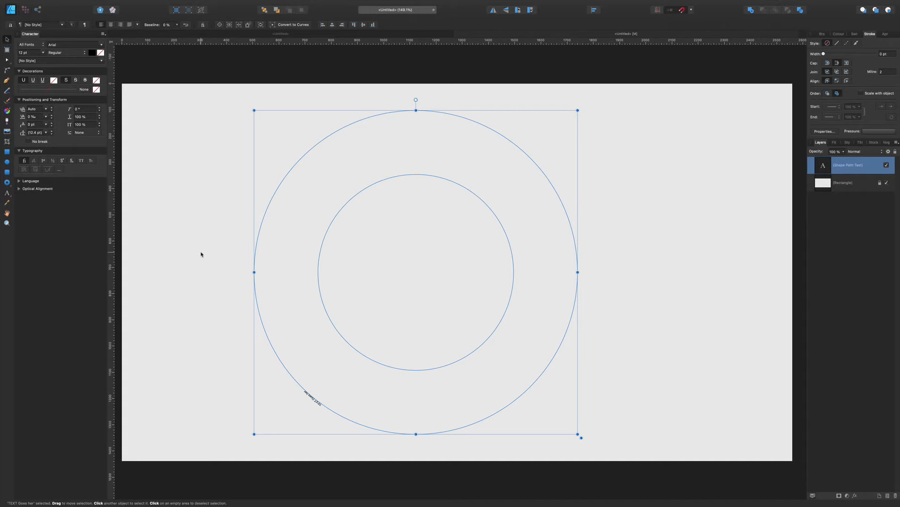
key("ctrl+z")
key("ctrl+z")
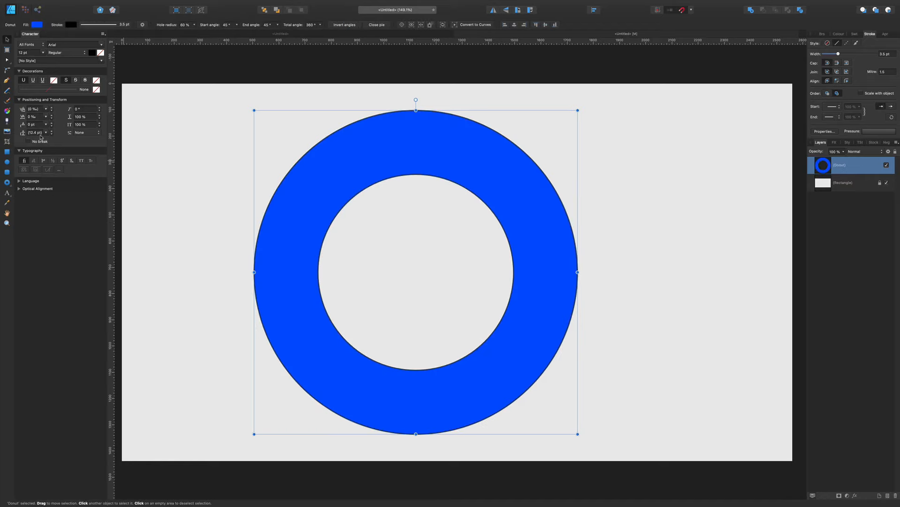
Draw an unfilled circle concentric with the donut, sized slightly larger than the donut's hole
left_click(8, 163)
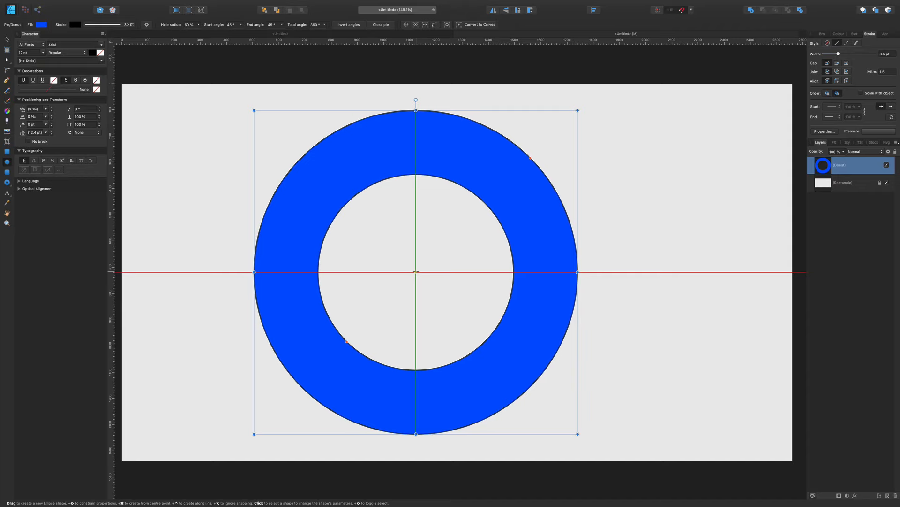
left_click_drag(416, 271, 526, 349)
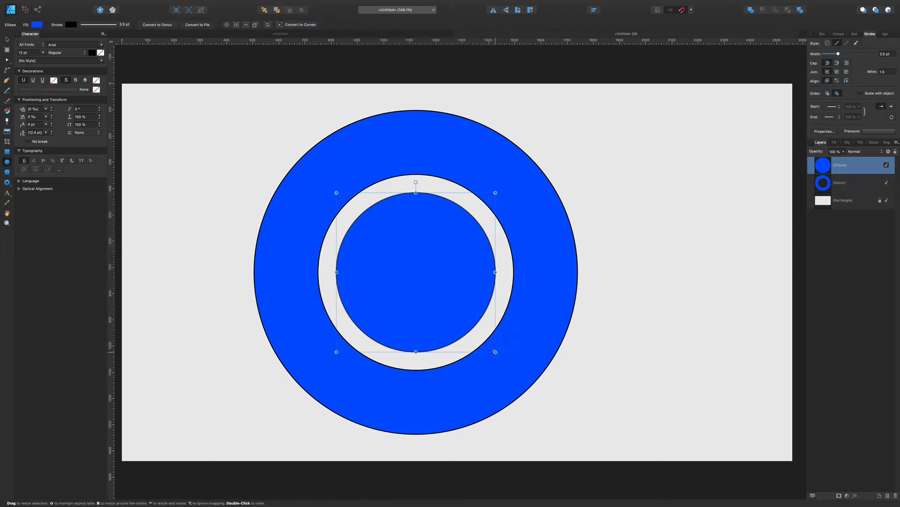
left_click_drag(496, 352, 538, 387)
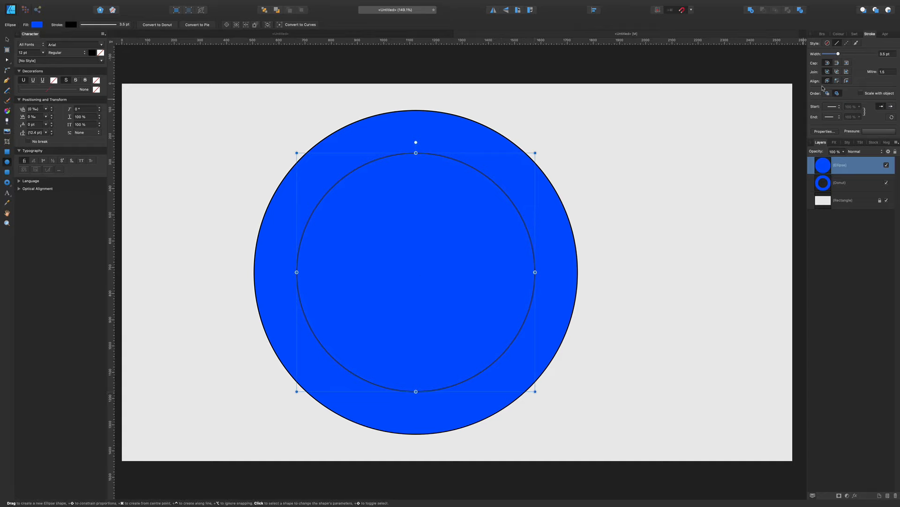
left_click(839, 34)
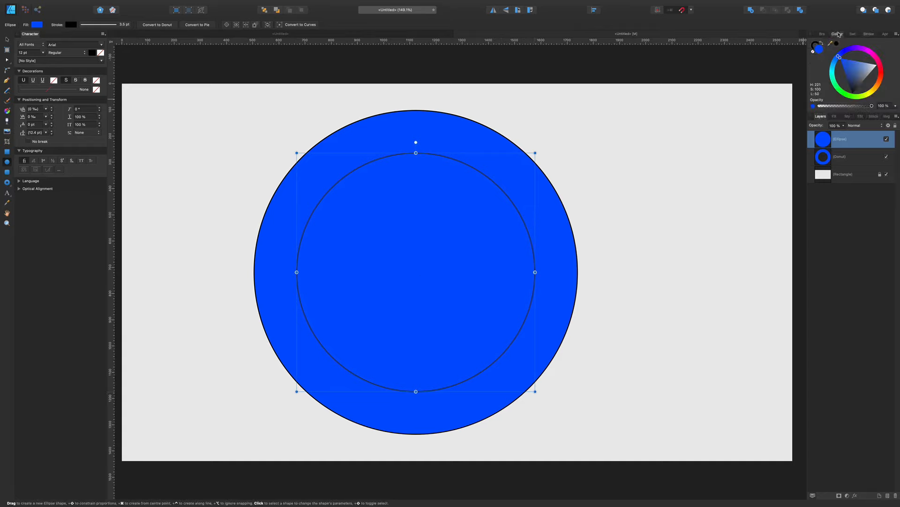
left_click(814, 52)
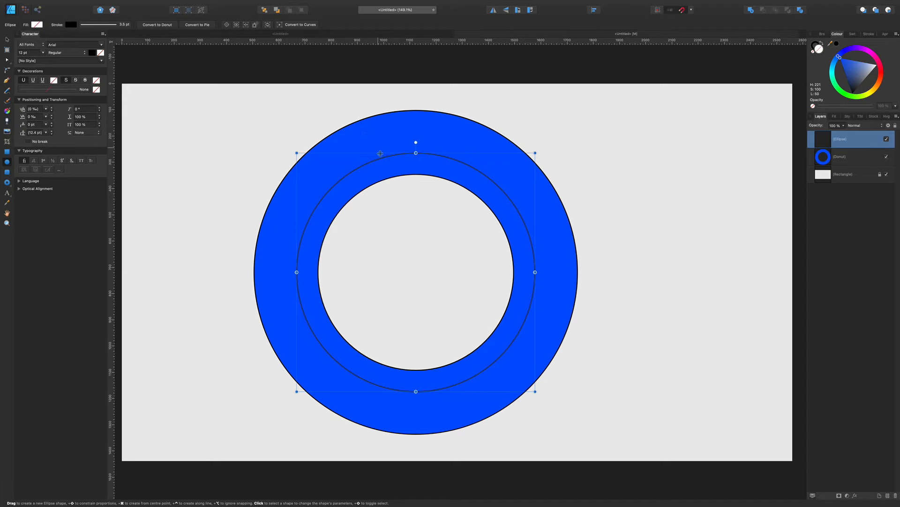
left_click(375, 135)
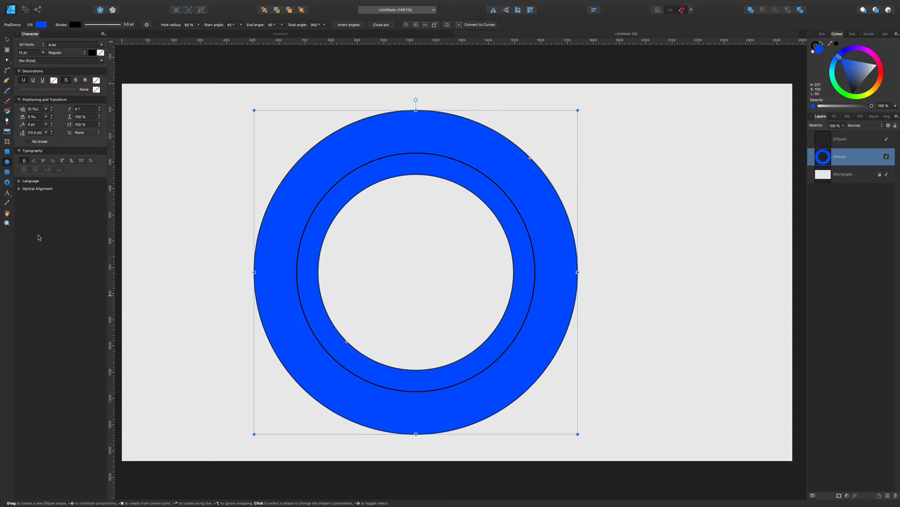
left_click(8, 195)
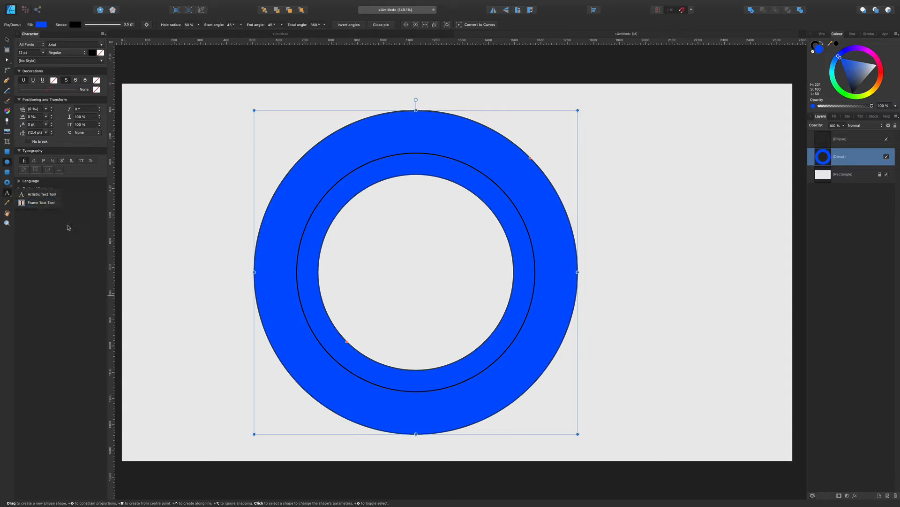
left_click(39, 194)
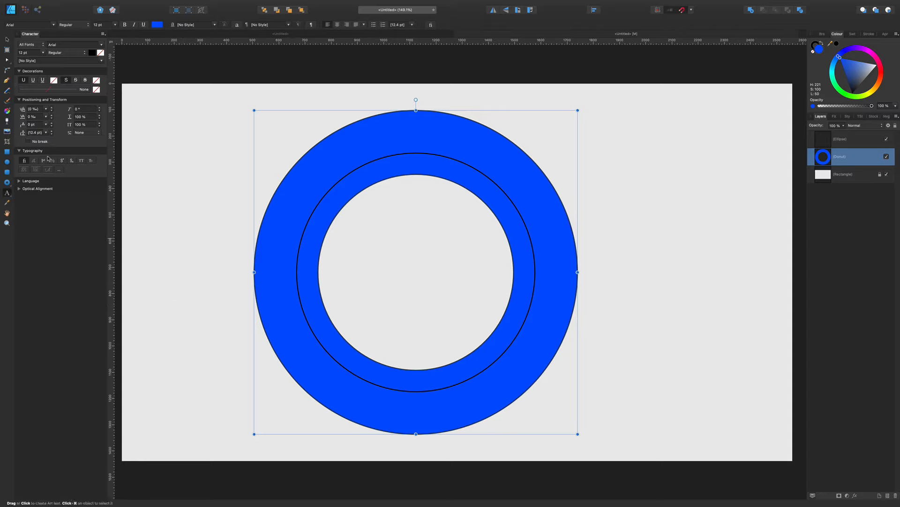
left_click(7, 41)
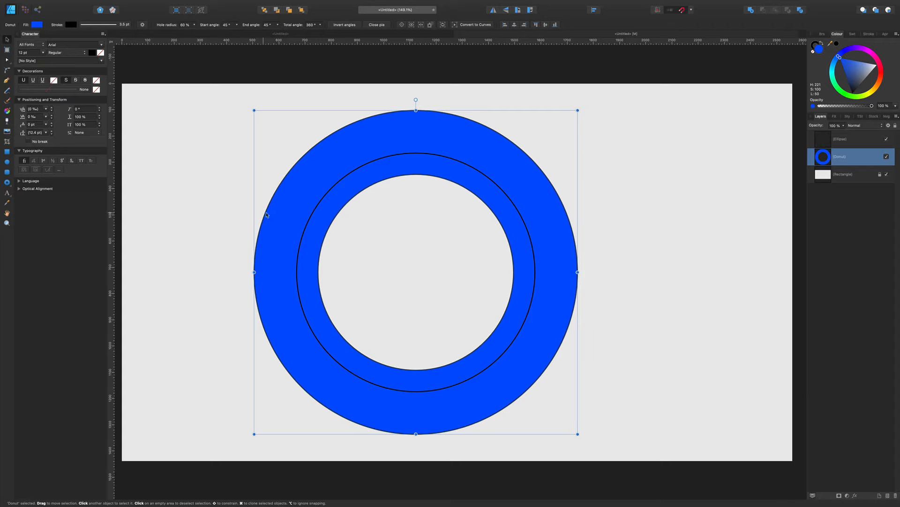
left_click(318, 208)
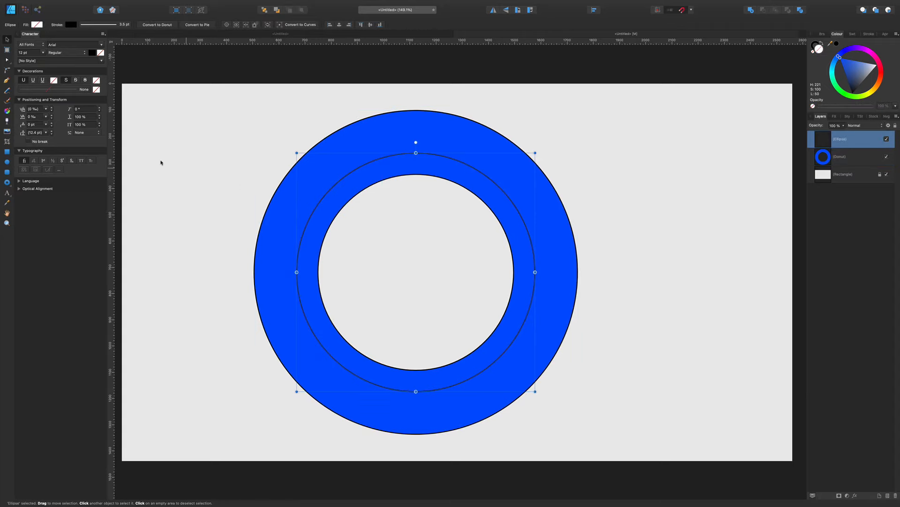
Set the artistic text for the selected circle to 90 pt Arial Black
left_click(8, 194)
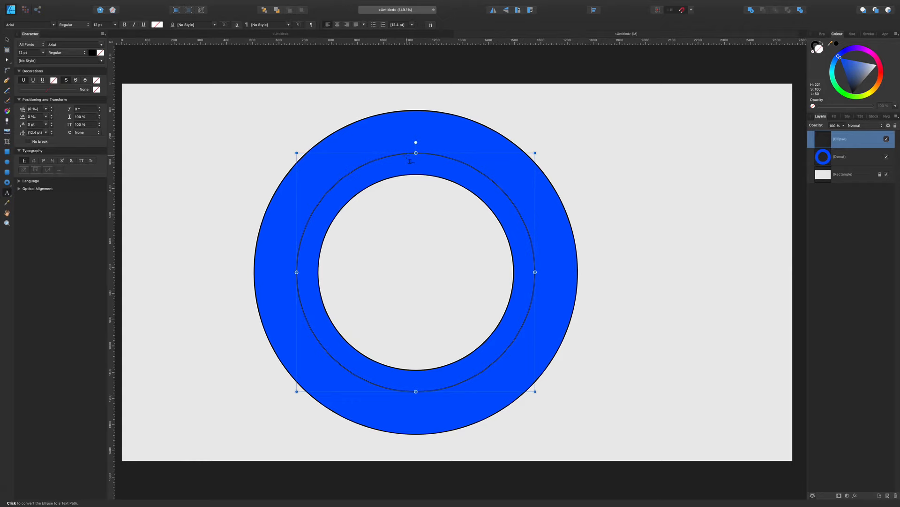
left_click(23, 53)
type("90")
key("Return")
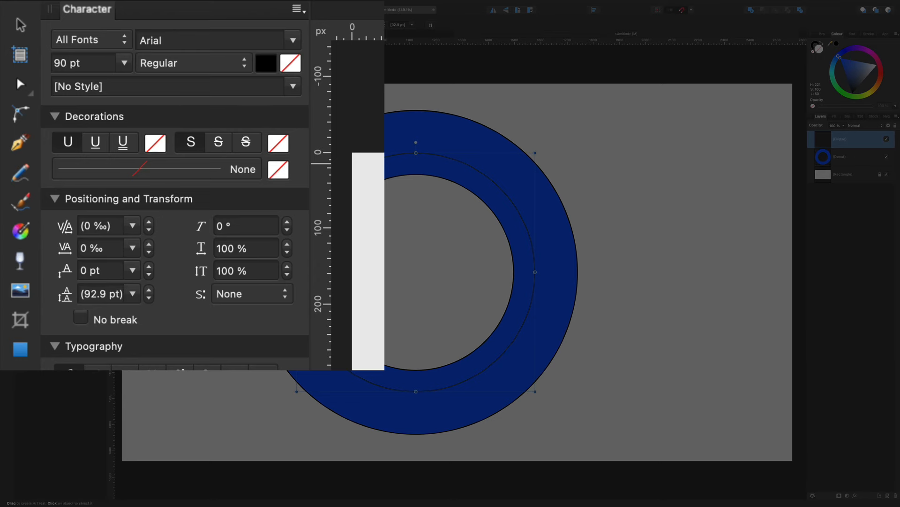
left_click(234, 40)
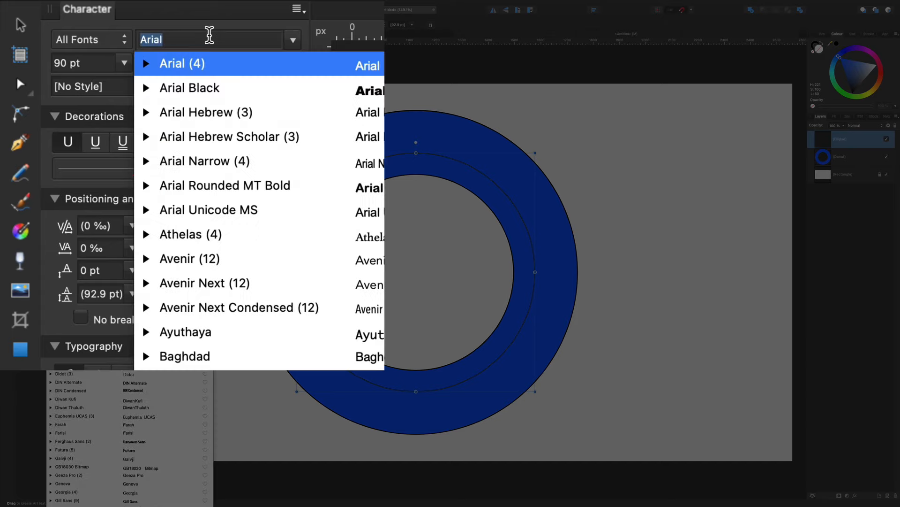
left_click(338, 89)
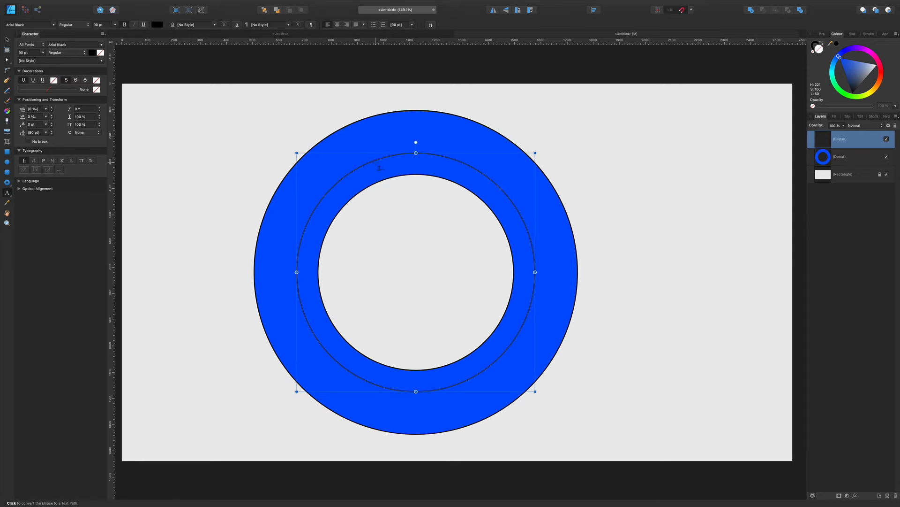
Convert the unfilled circle to a text path carrying "TEXT in a Circle is Really Easy"
left_click(377, 165)
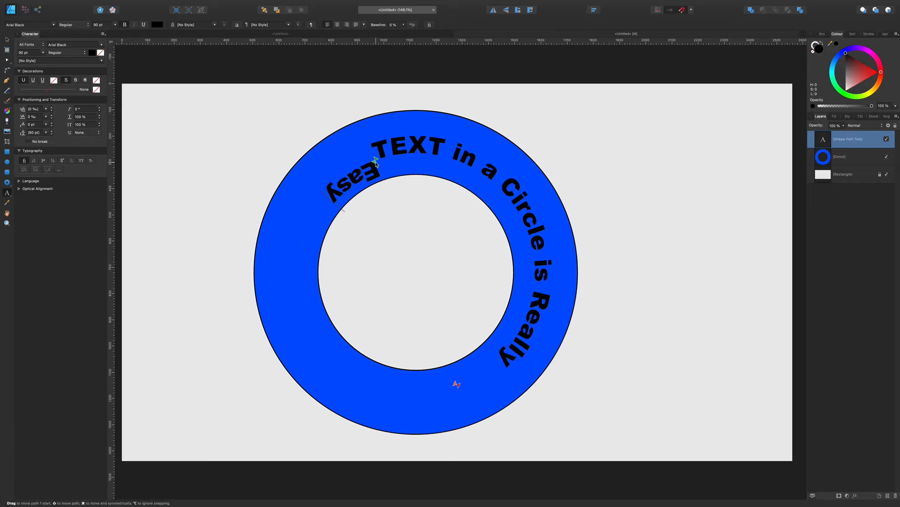
key("Escape")
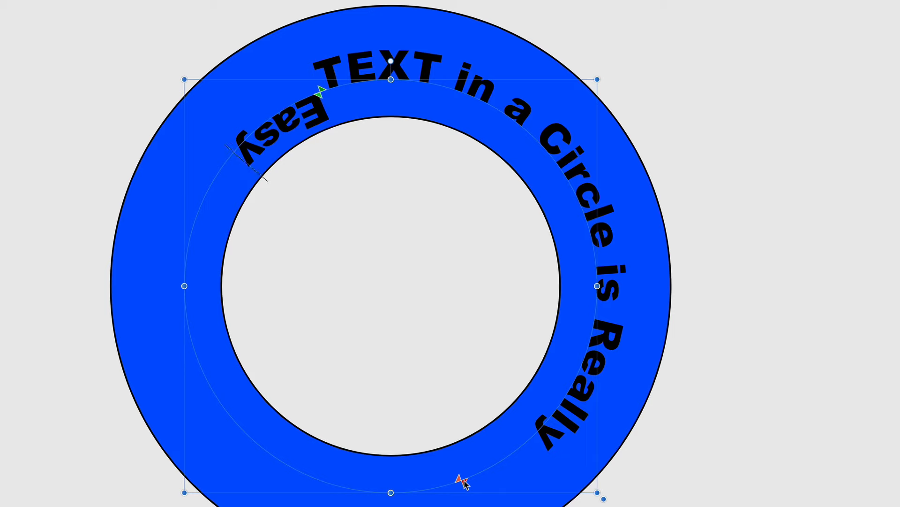
Set the upper text's start and end at the path circle's left and right quadrants, start the lower text at lower left, and centre the text
left_click_drag(463, 482, 580, 286)
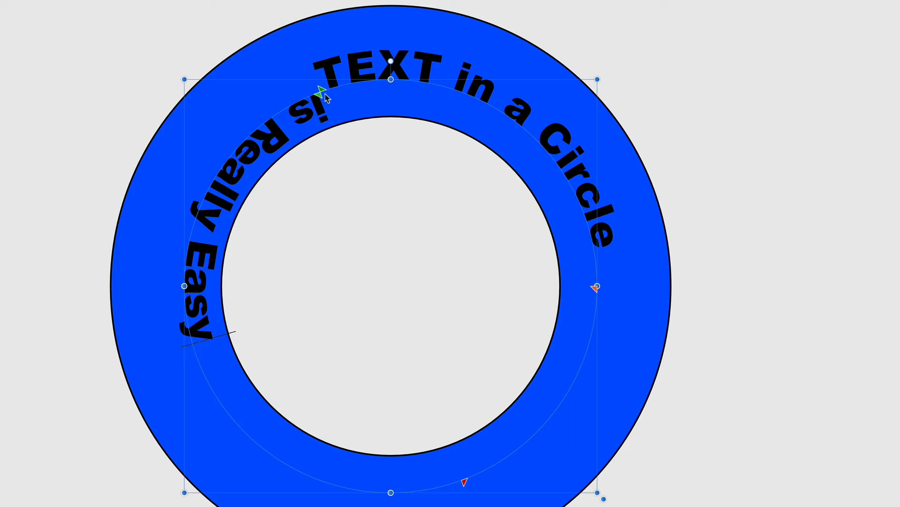
left_click_drag(320, 94, 186, 291)
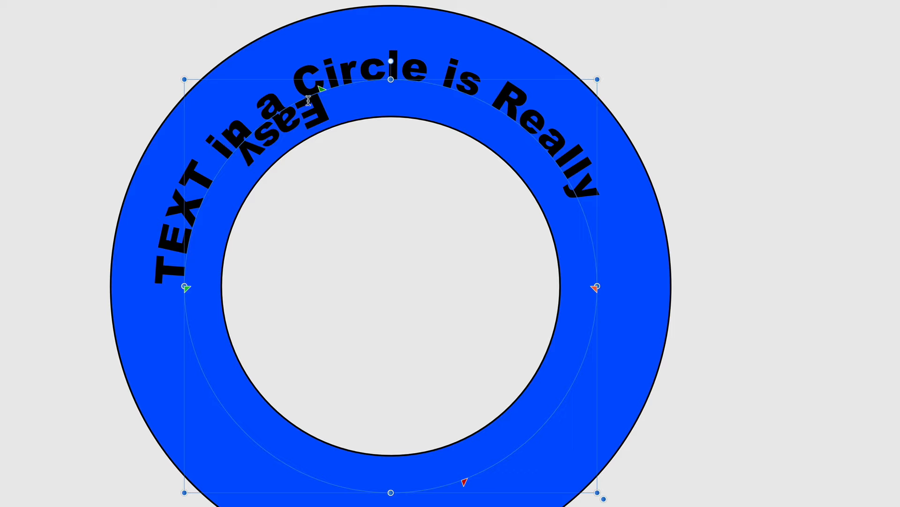
left_click_drag(322, 90, 256, 413)
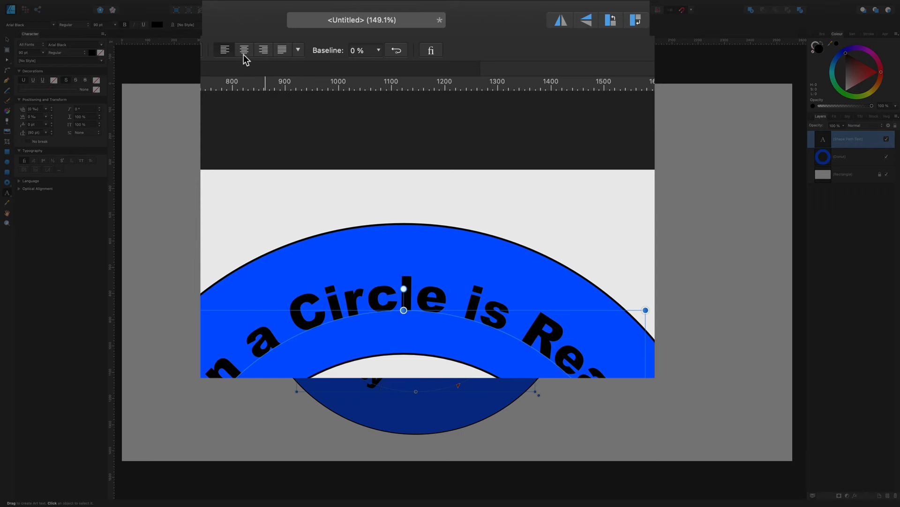
left_click(244, 53)
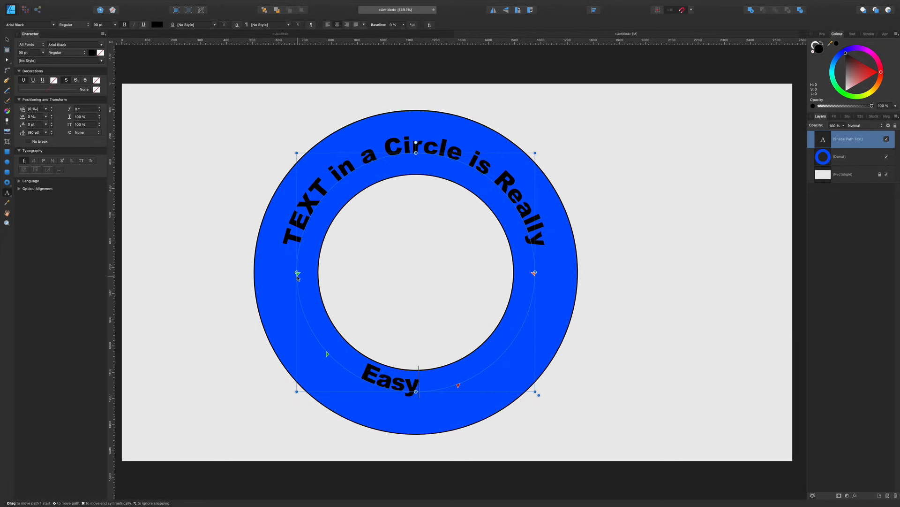
Reposition the path's start and end markers so "TEXT in a Circle" fills the upper arc and "is Really Easy" centres on the lower arc
left_click_drag(298, 275, 319, 220)
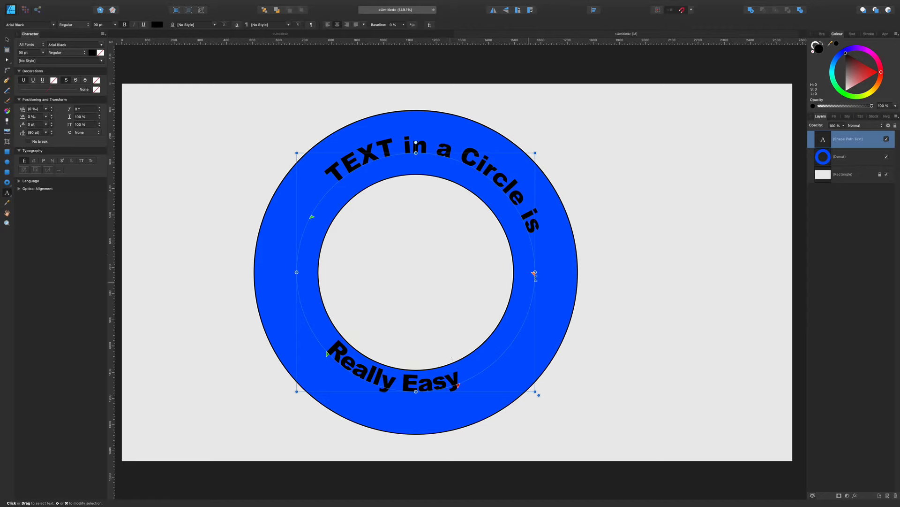
left_click_drag(535, 275, 487, 216)
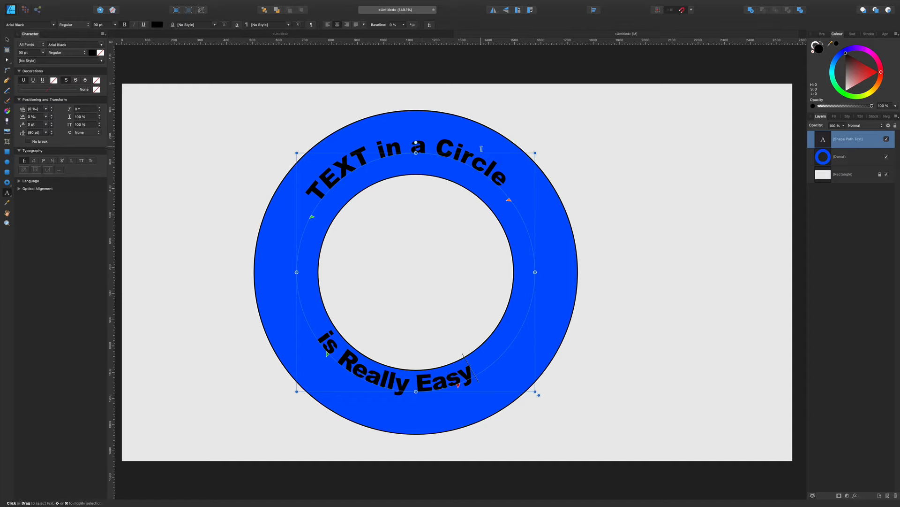
triple_click(374, 374)
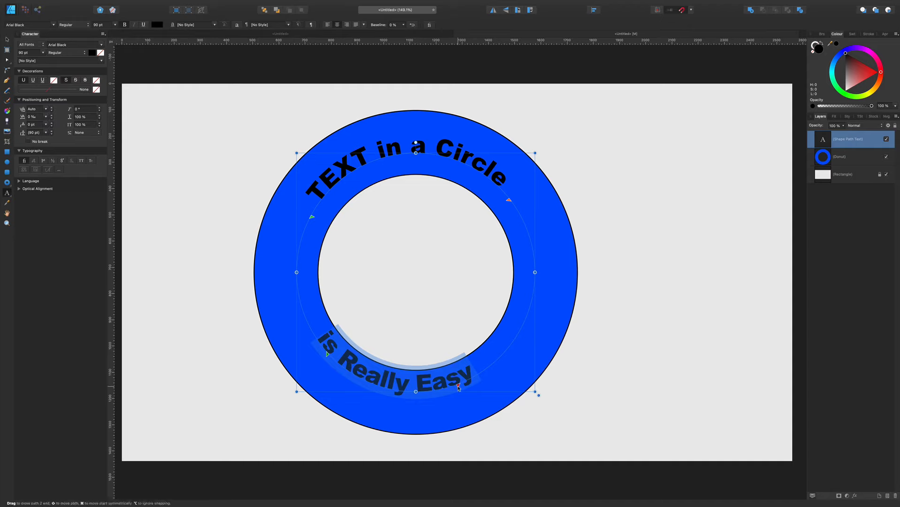
left_click_drag(467, 384, 507, 373)
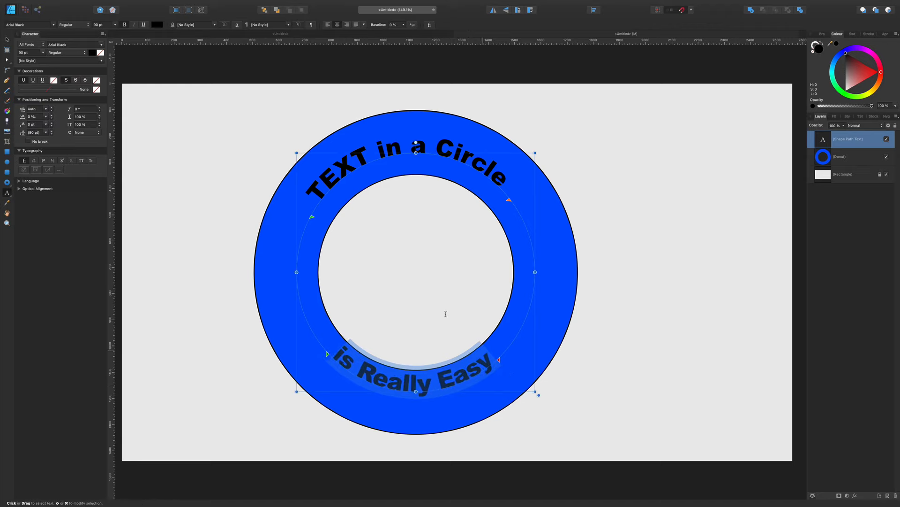
Add horizontal guides across the donut's upper and lower parts, and align both pairs of text start and end markers to them
left_click_drag(245, 41, 248, 207)
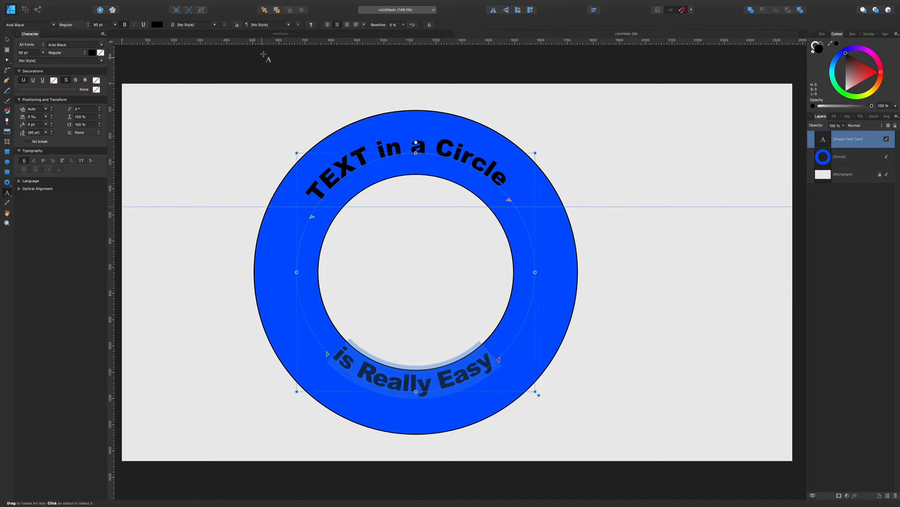
left_click_drag(265, 41, 212, 362)
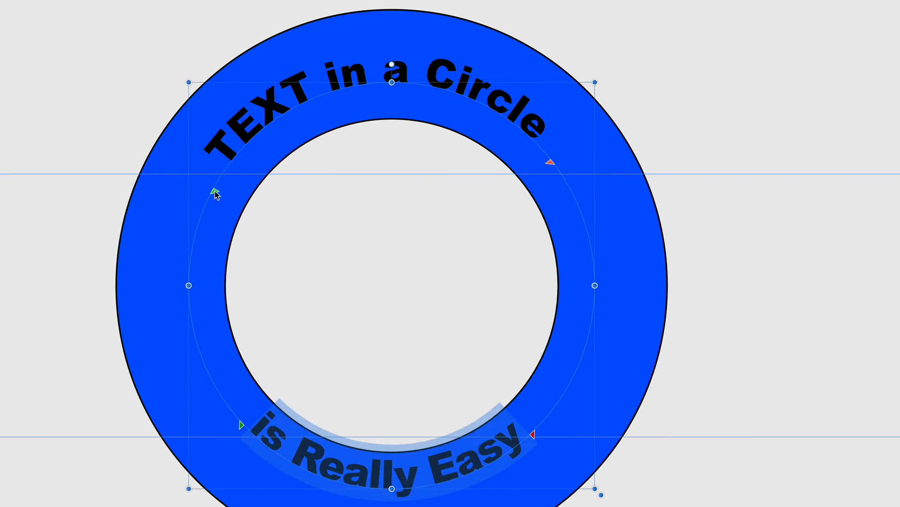
left_click_drag(215, 193, 224, 177)
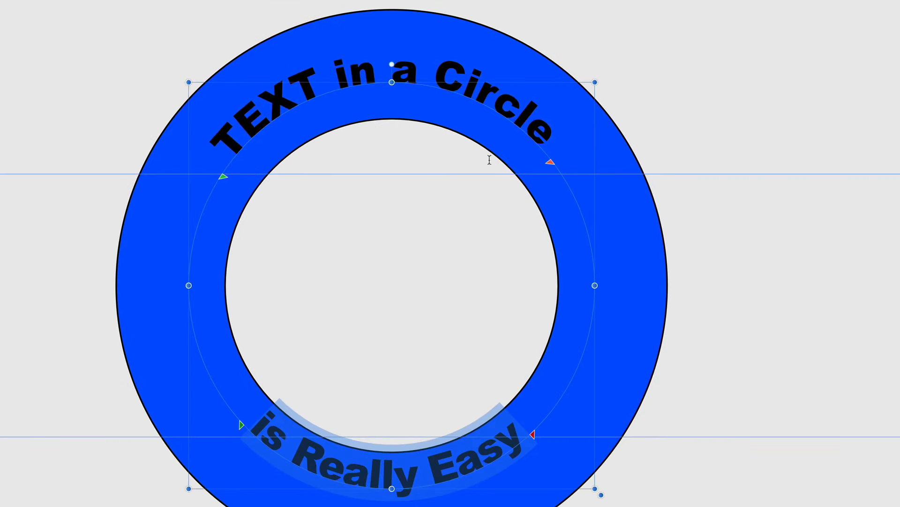
left_click_drag(551, 163, 562, 178)
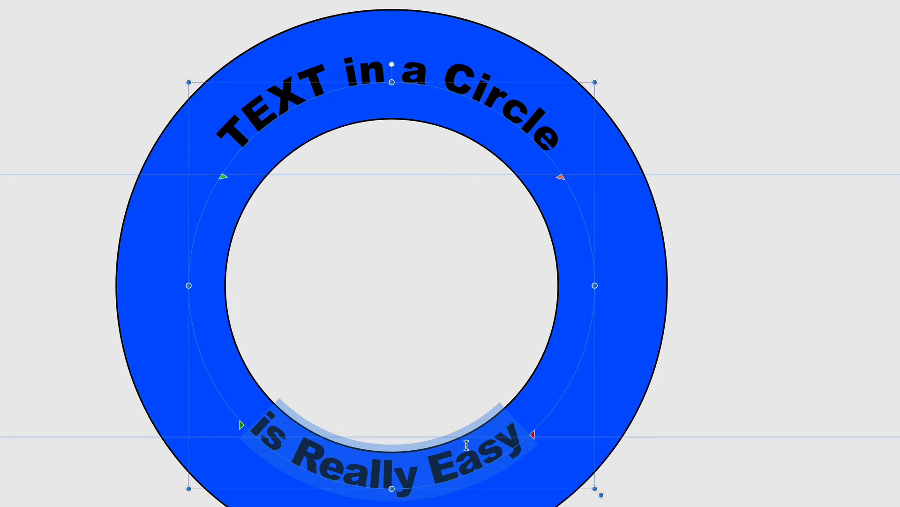
mouse_move(259, 432)
left_mouse_down()
mouse_move(241, 426)
mouse_move(252, 440)
left_mouse_up()
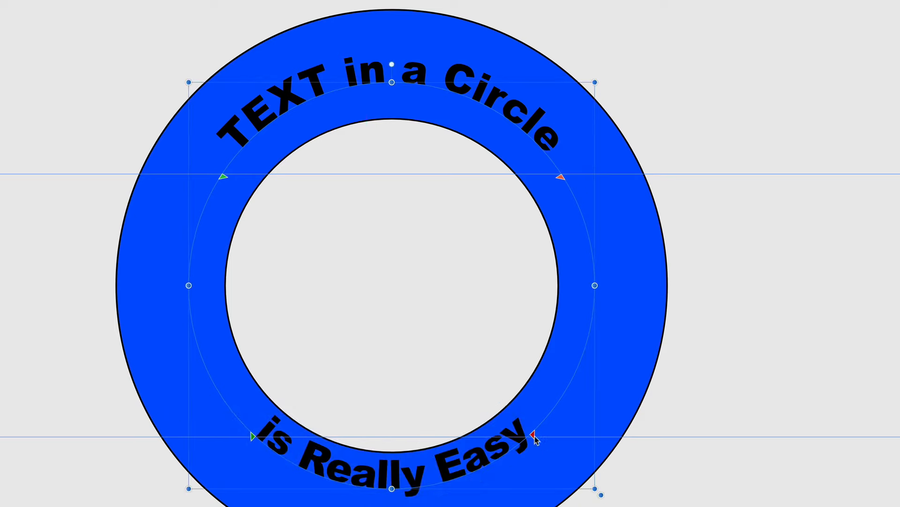
left_click_drag(532, 434, 532, 438)
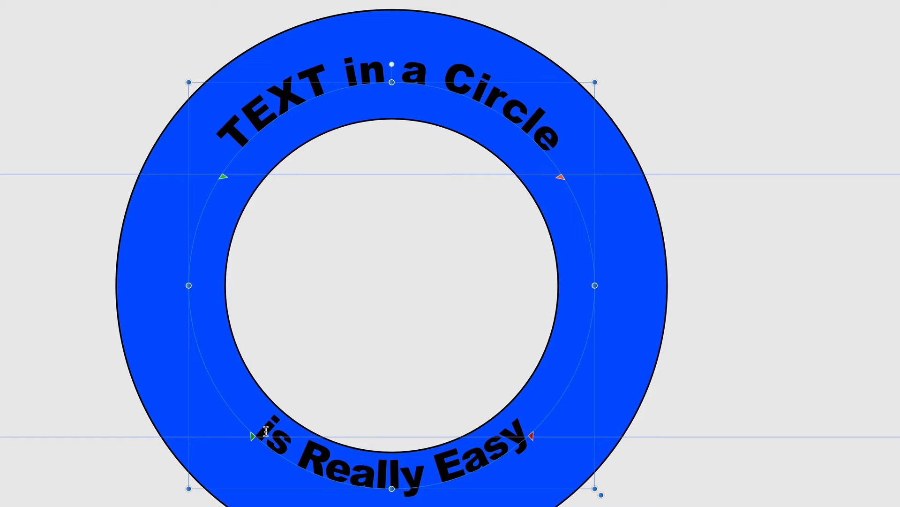
Shift the path baseline of "is Really Easy" outward until the text sits midway across the donut's band
left_click_drag(262, 434, 525, 428)
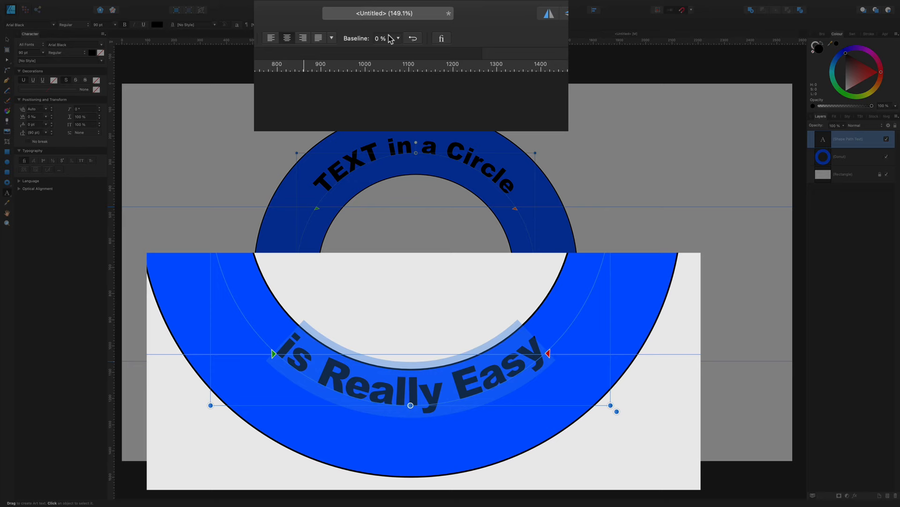
left_click(397, 41)
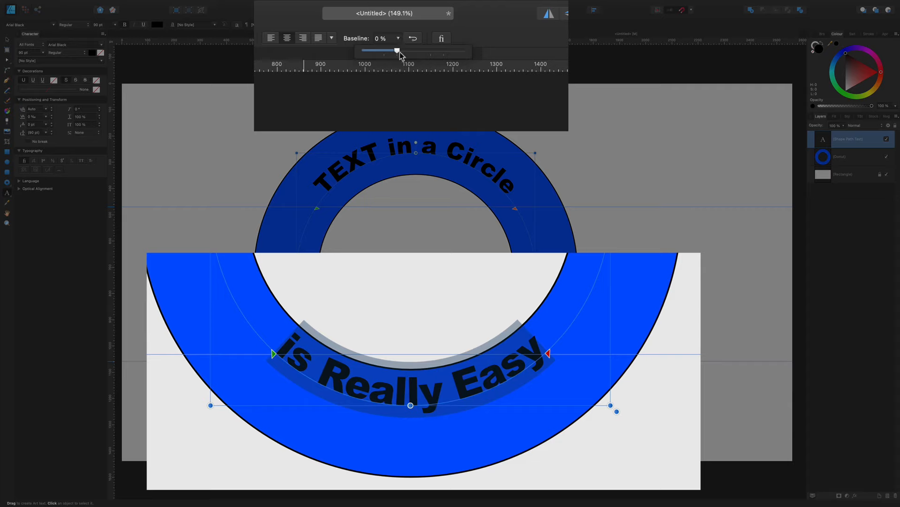
left_click_drag(398, 52, 433, 33)
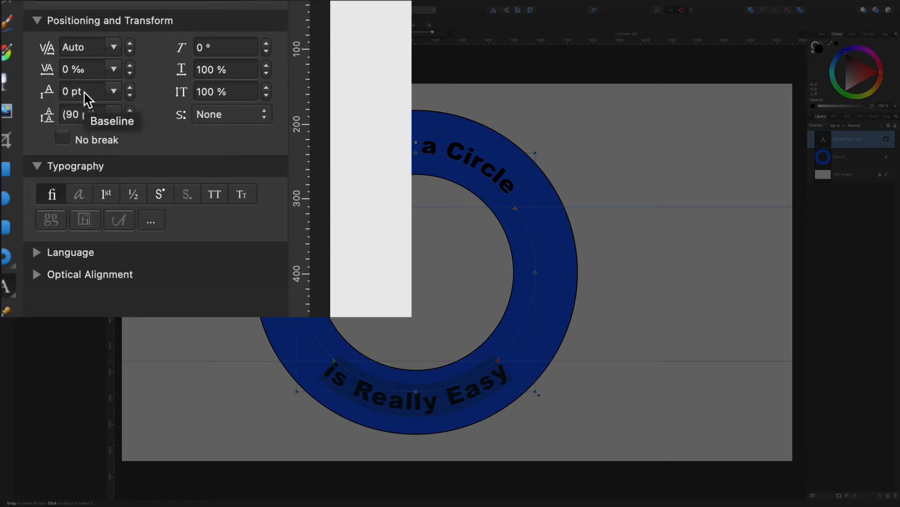
left_click(45, 124)
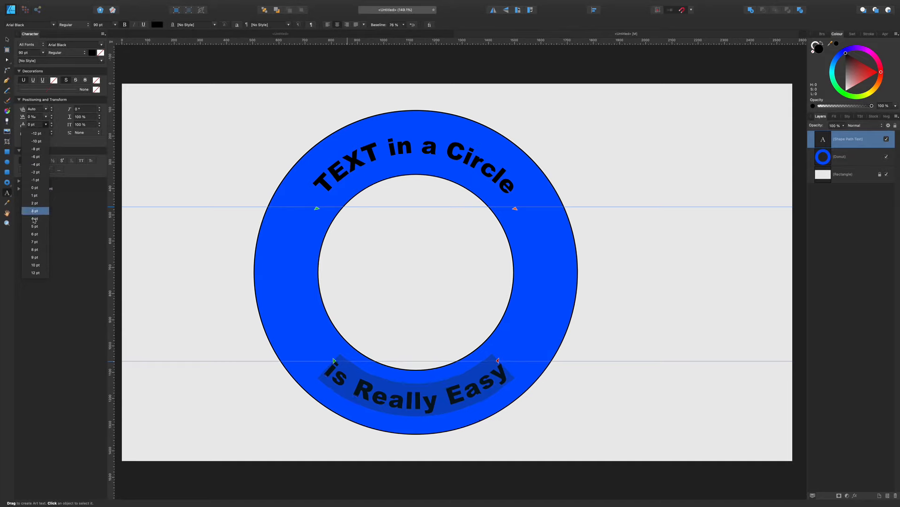
left_click(37, 189)
left_click(36, 189)
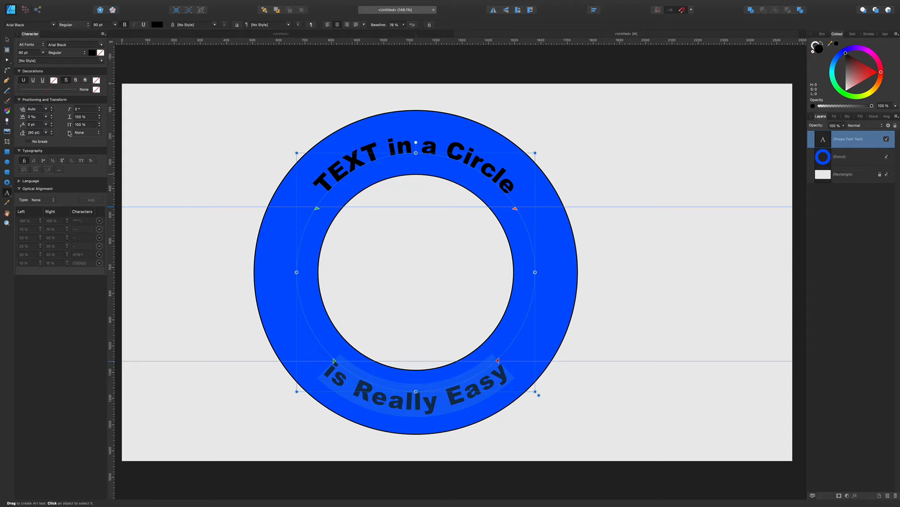
Apply All Caps to both text portions and widen the upper arc's start and end markers symmetrically so "TEXT IN A CIRCLE" fits on top
triple_click(353, 161)
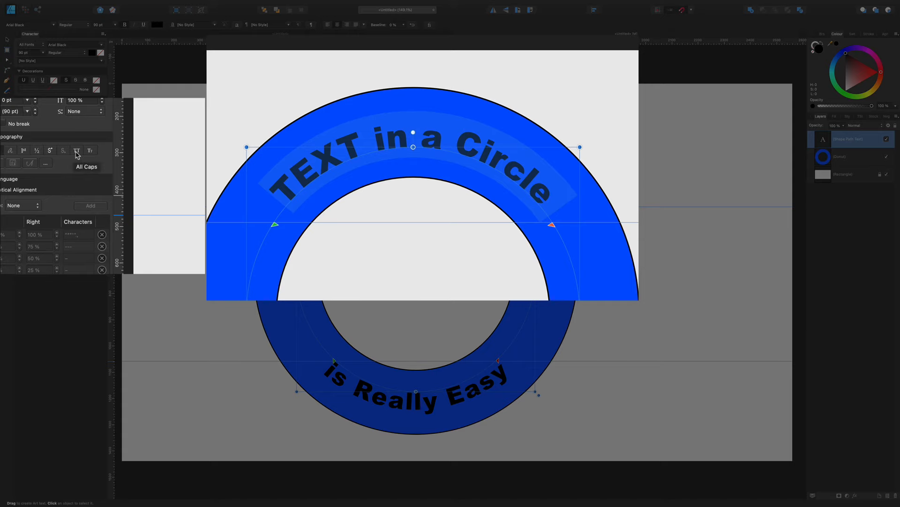
left_click(77, 151)
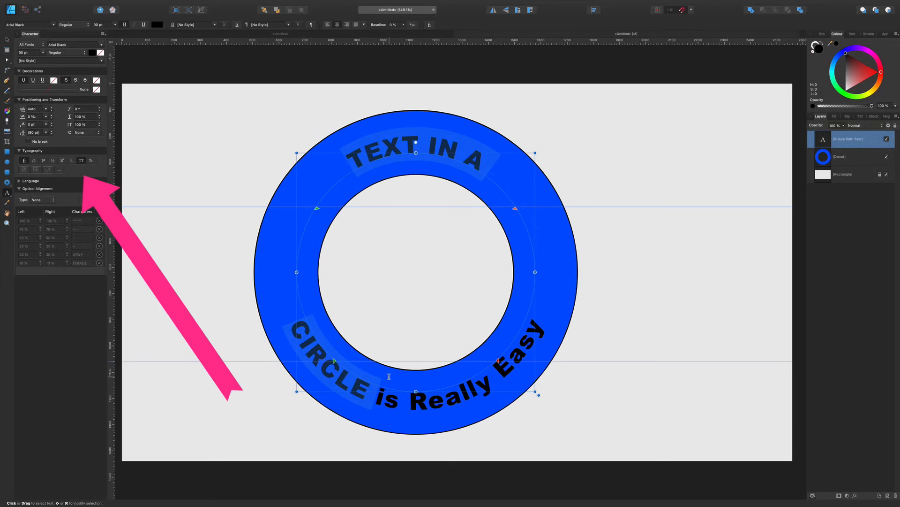
left_click_drag(375, 395, 508, 360)
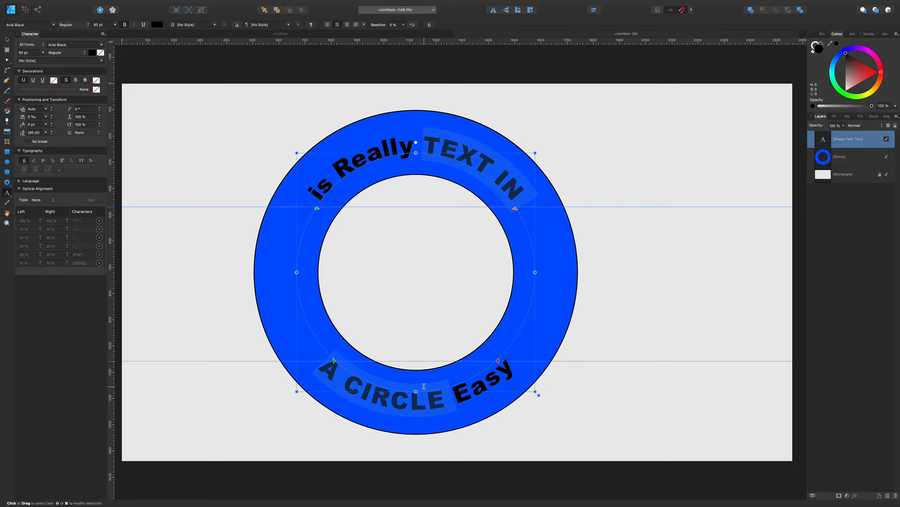
key("super+z")
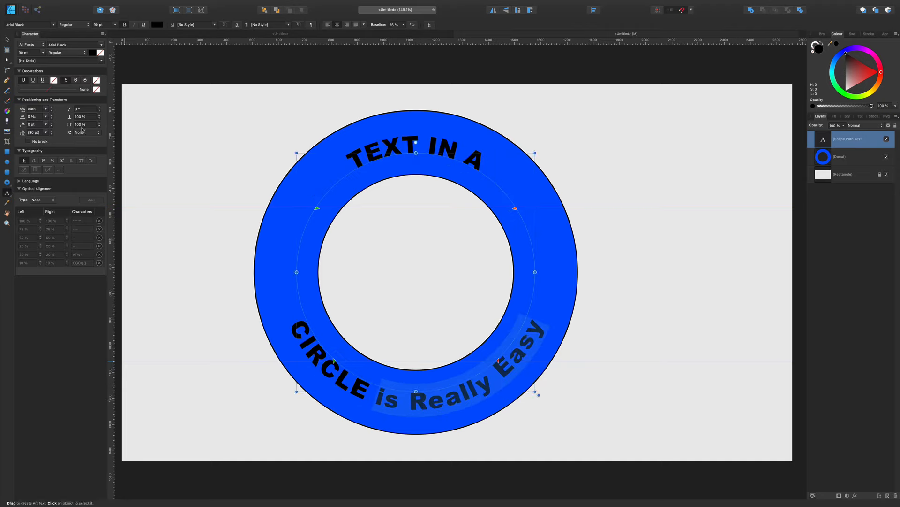
left_click(81, 161)
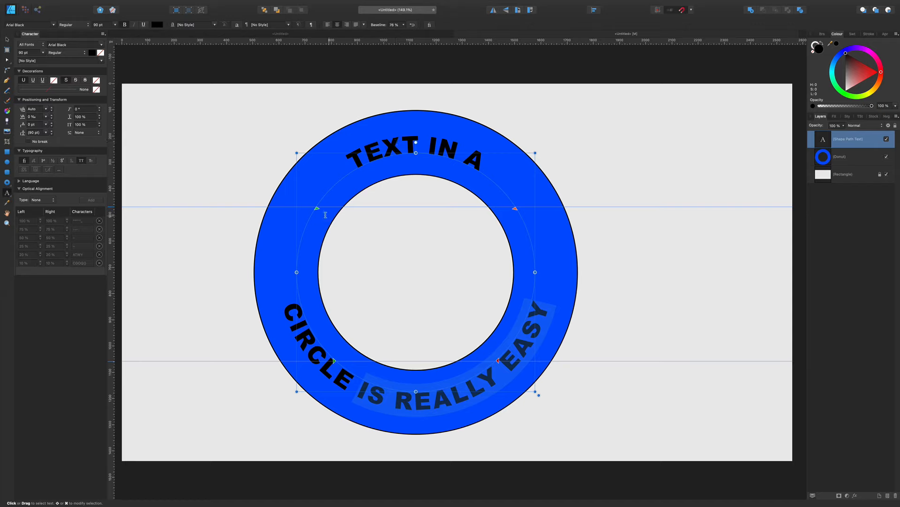
left_click_drag(317, 211, 310, 219)
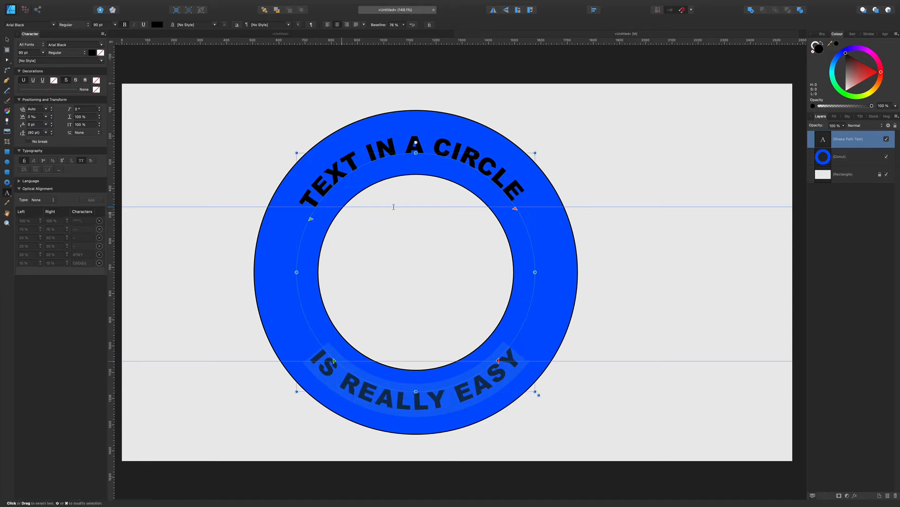
left_click_drag(515, 211, 519, 218)
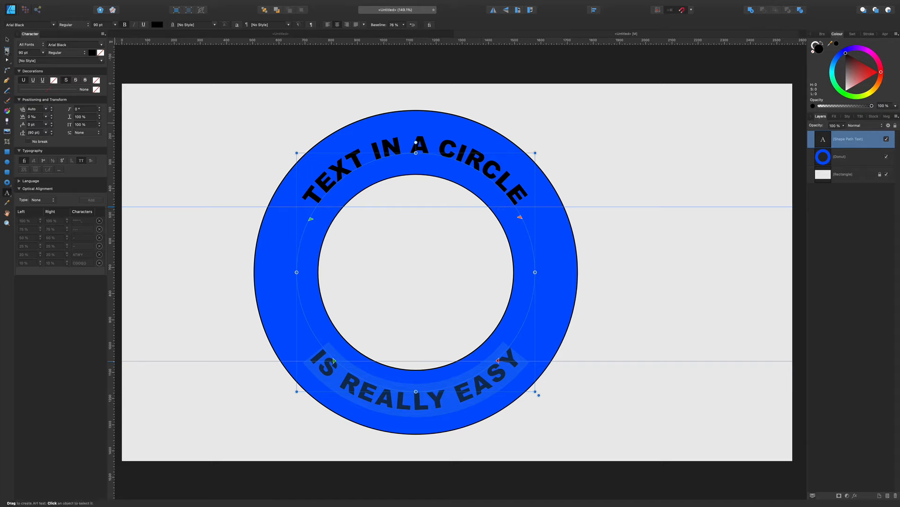
Shrink the donut slightly about its centre and set its hole radius to 70 % so the band fits snugly around the text
left_click(7, 39)
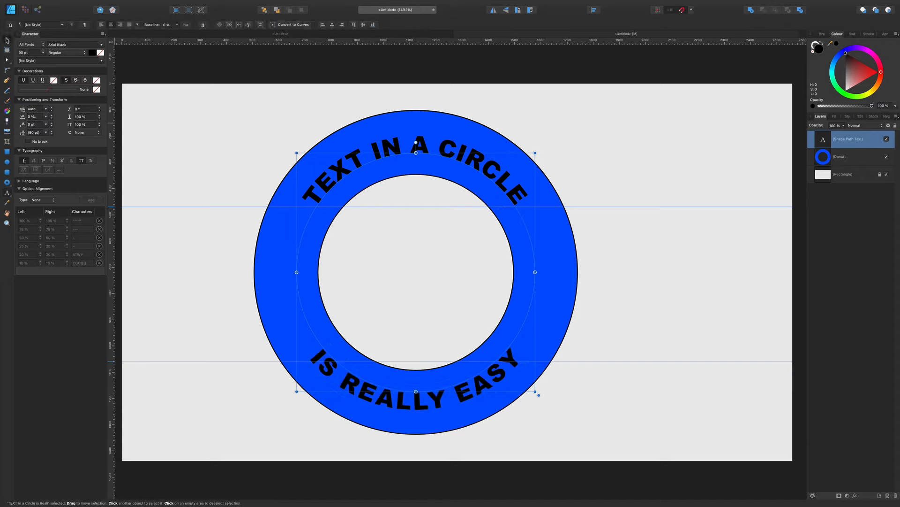
left_click(423, 113)
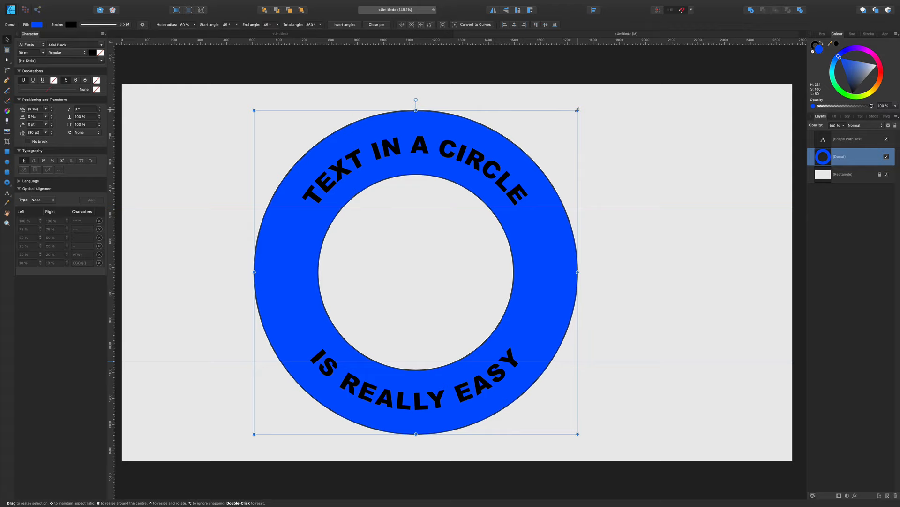
left_click_drag(577, 110, 566, 121)
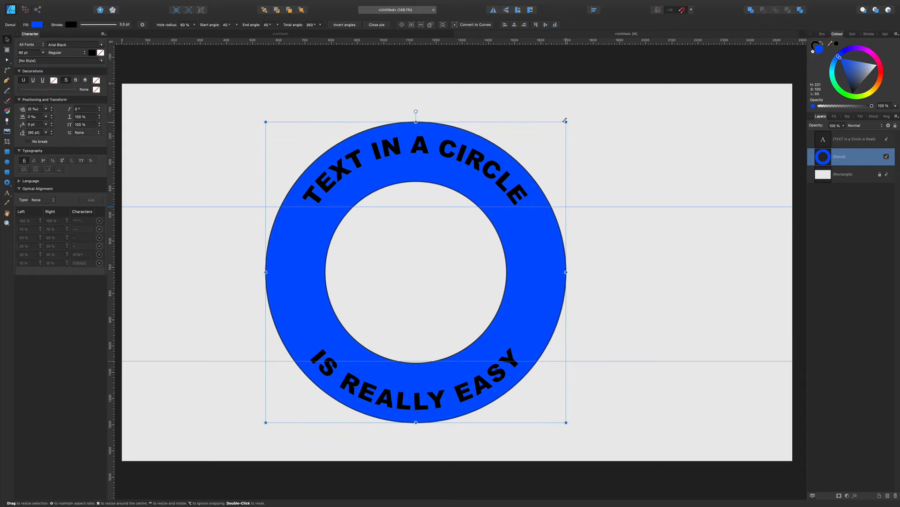
left_click(187, 25)
left_click(194, 24)
left_click_drag(194, 33, 199, 33)
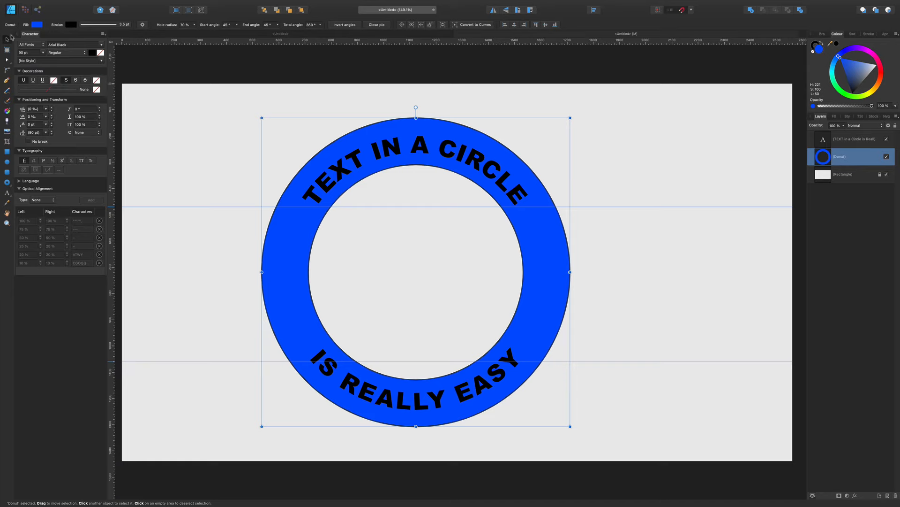
left_click(294, 110)
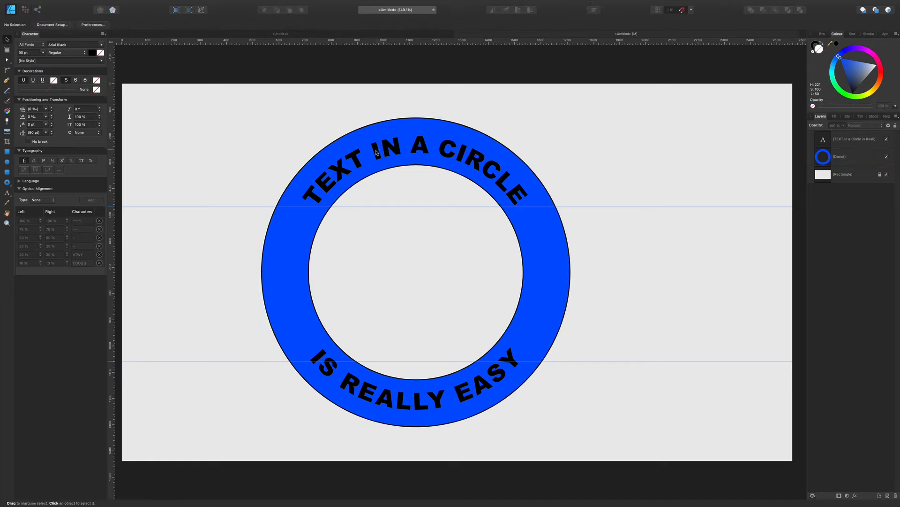
Apply the Style 30 preset from the Default styles to the circular text
left_click(376, 153)
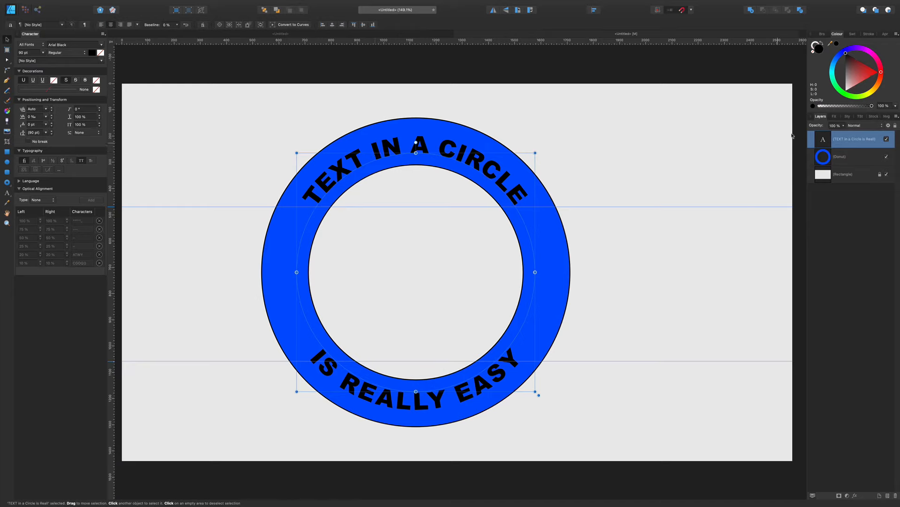
left_click(848, 117)
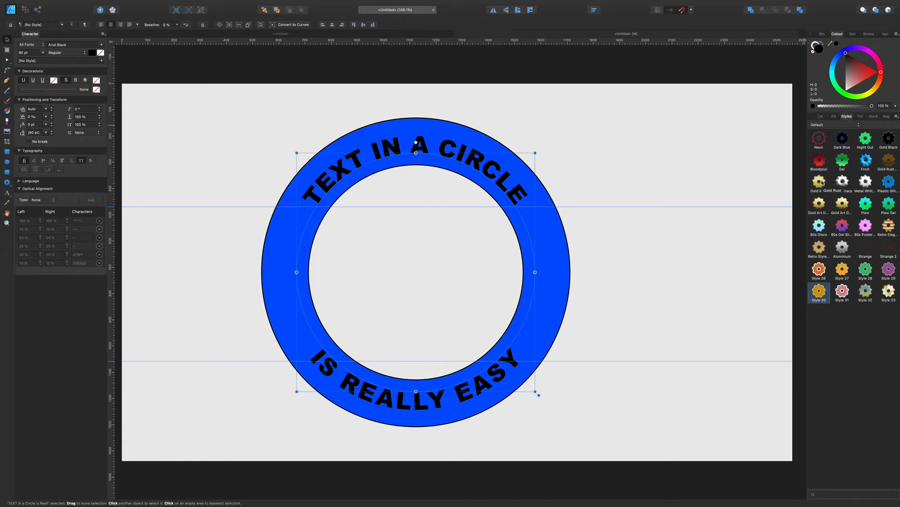
left_click(820, 291)
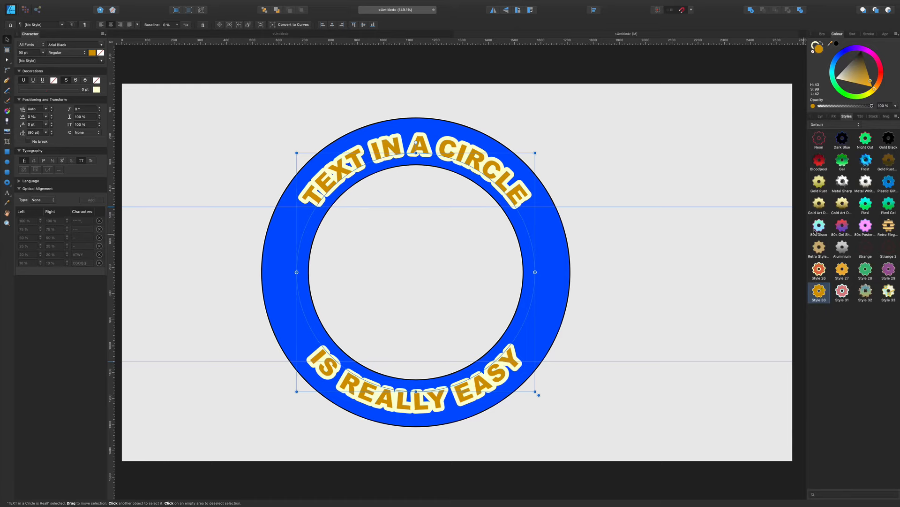
Reduce the circular text's Outline effect radius to about 6 px
left_click(834, 116)
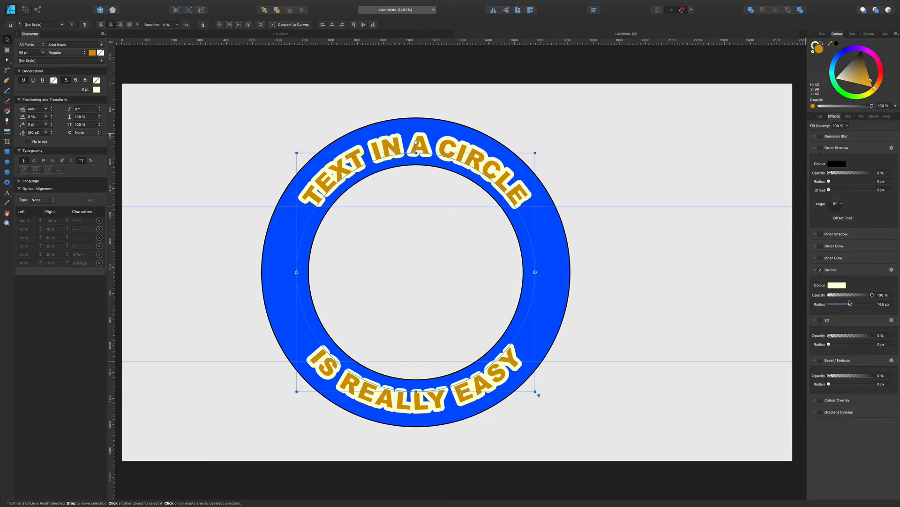
left_click_drag(850, 306, 844, 307)
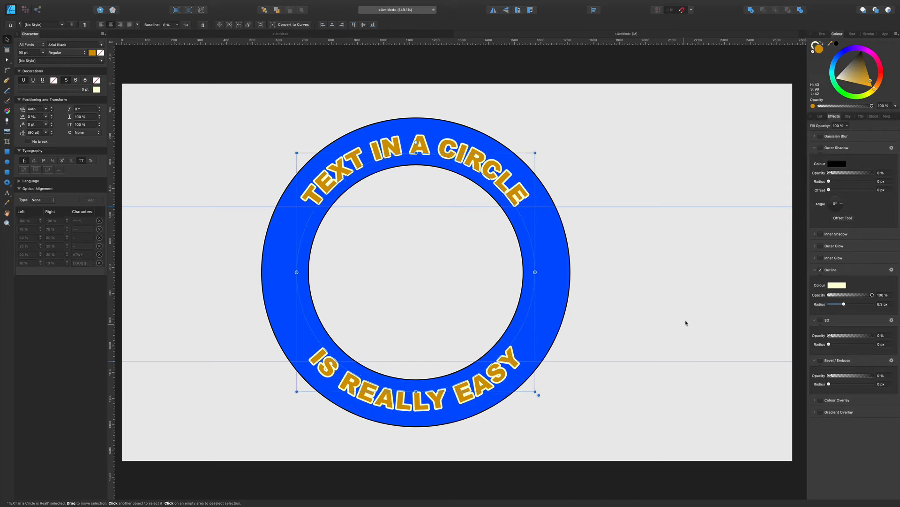
left_click(636, 283)
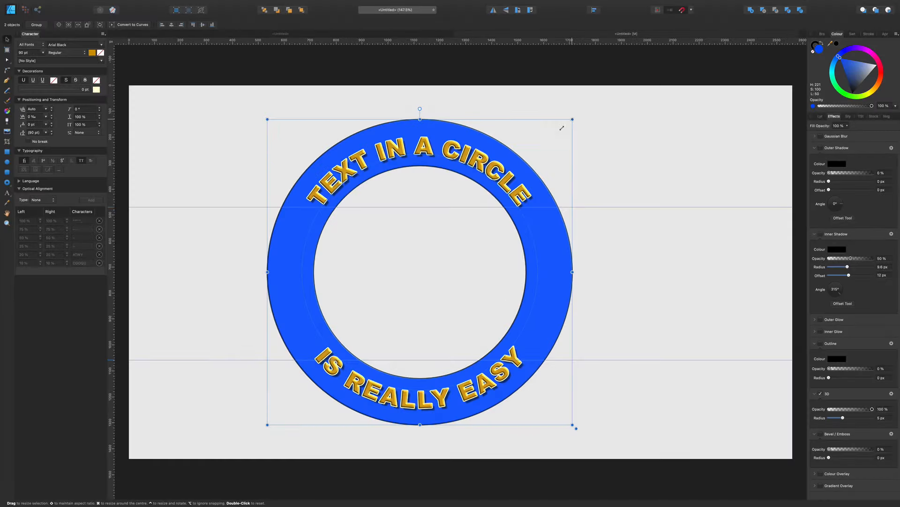
Scale the donut and circular text down together about their centre until the text is 17.5 pt
left_click_drag(562, 127, 470, 214)
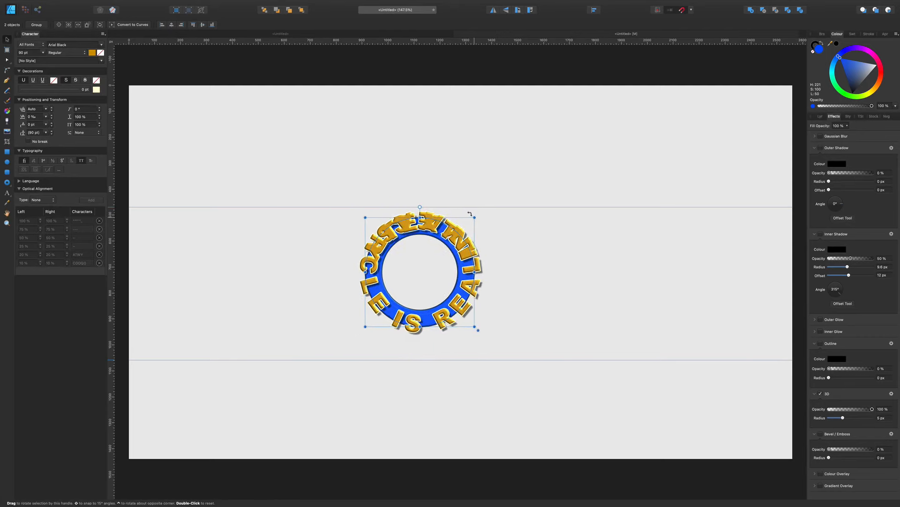
key("super+z")
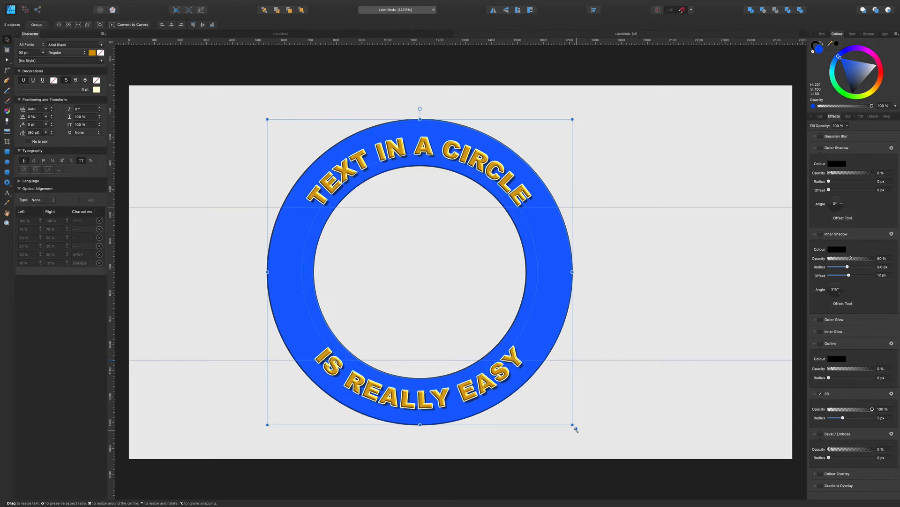
left_click_drag(576, 429, 434, 327)
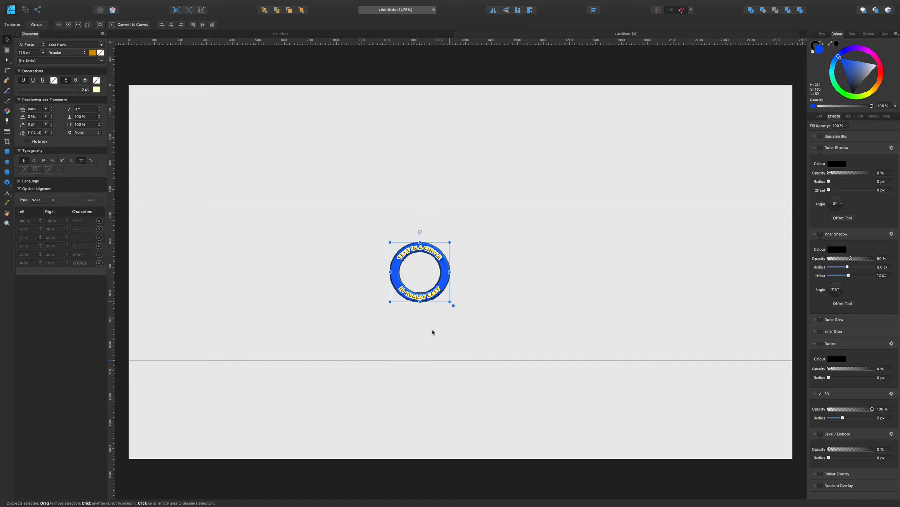
key("super+alt+0")
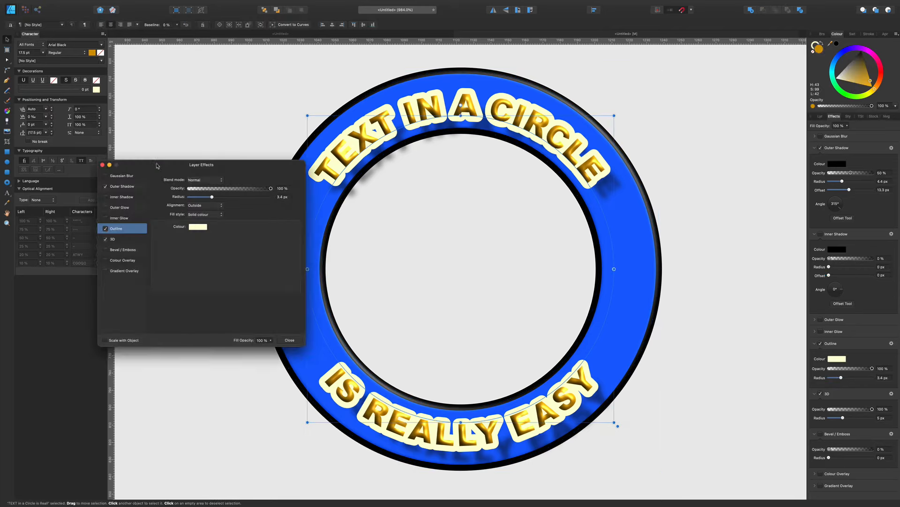
Enable Scale with Object in the circular text's layer effects and set the Outline radius to 0.8 px
left_click_drag(176, 162, 231, 120)
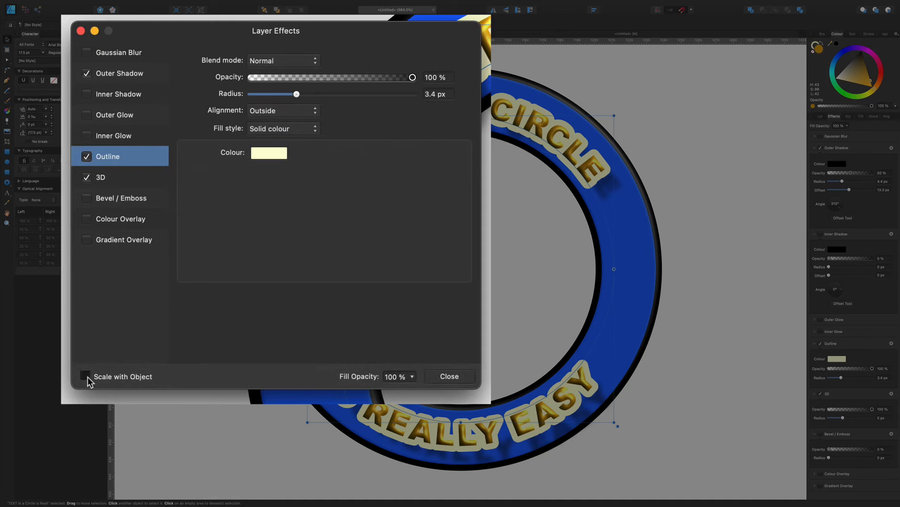
left_click(86, 375)
left_click_drag(296, 94, 282, 95)
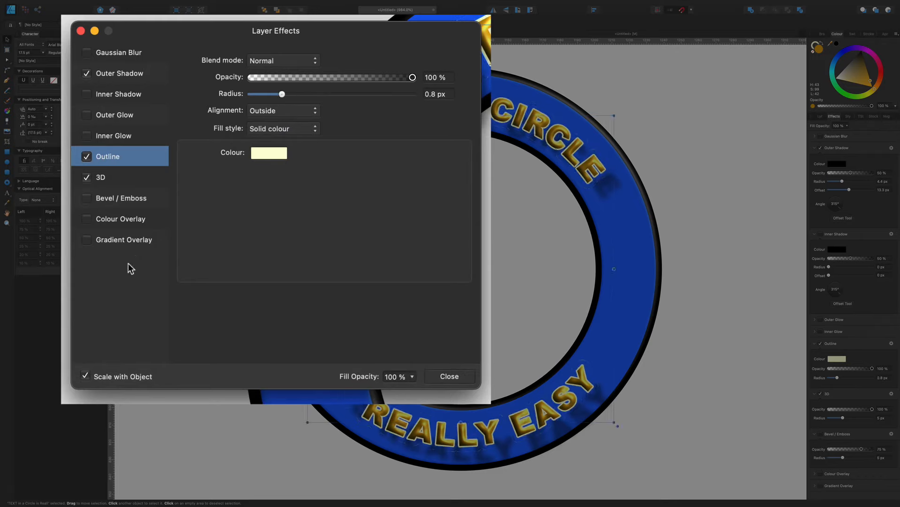
left_click(133, 180)
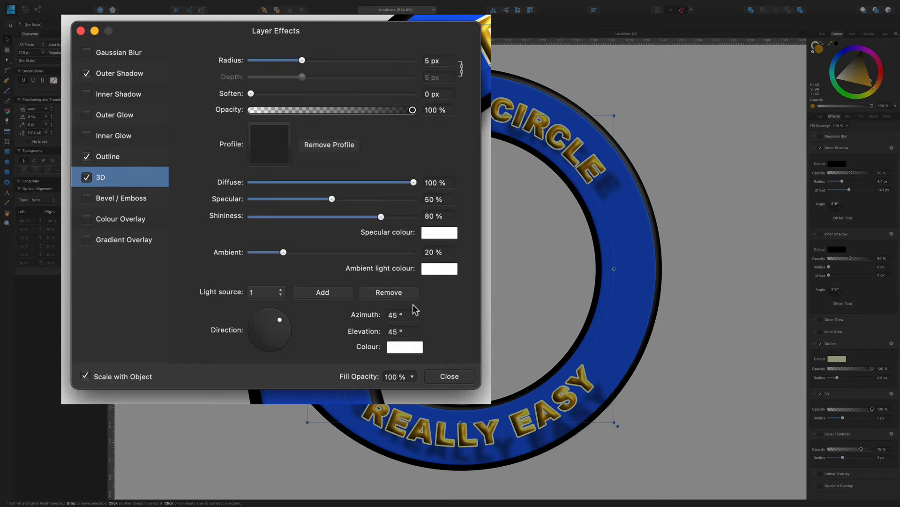
left_click(448, 376)
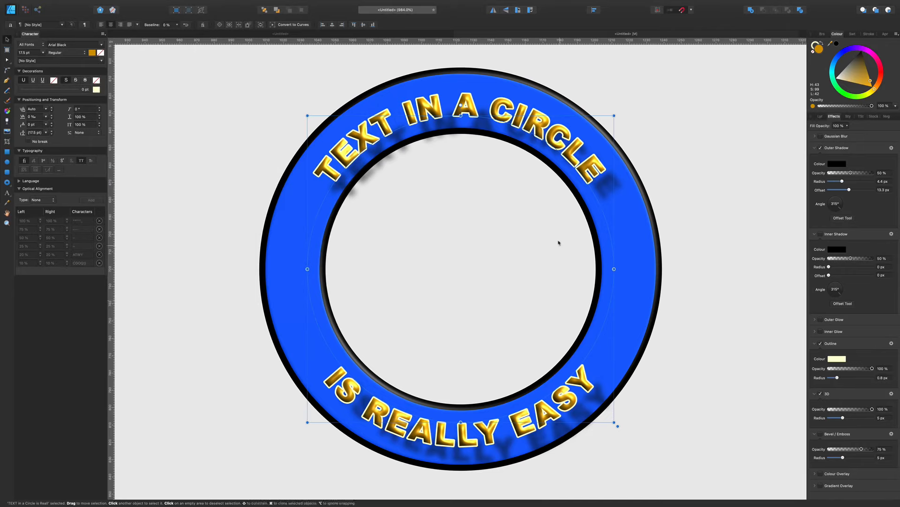
Select both the donut and its circular text and scale them down further together
key("super+a")
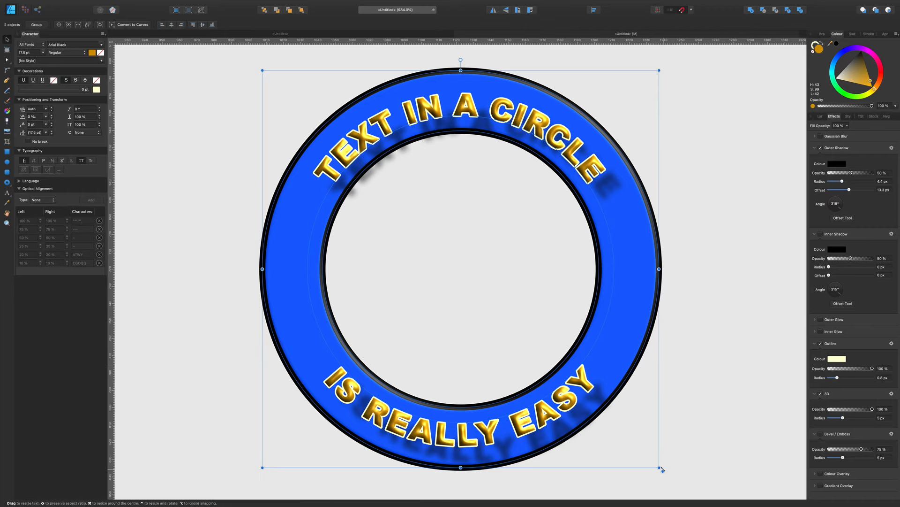
left_click_drag(661, 469, 449, 326)
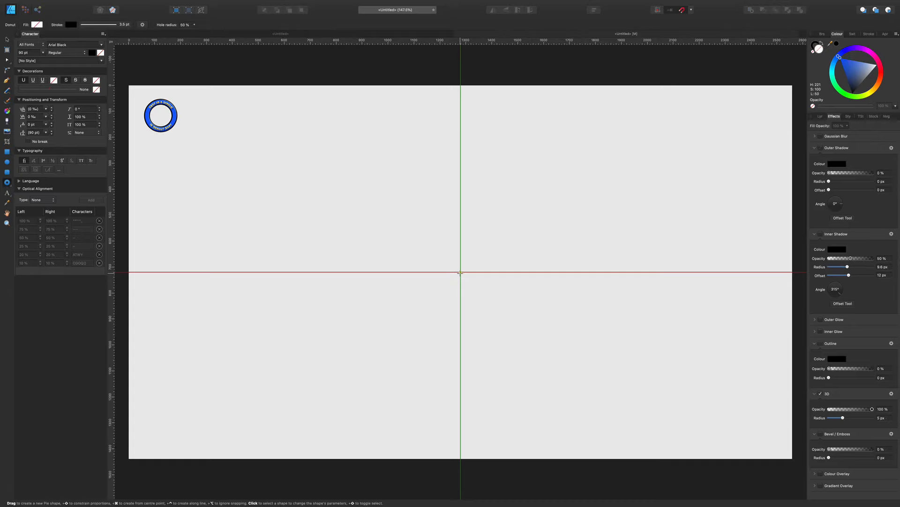
Draw an unfilled donut about 1160 px wide and a concentric circle about 730 px wide from the page's centre
left_click_drag(460, 272, 633, 400)
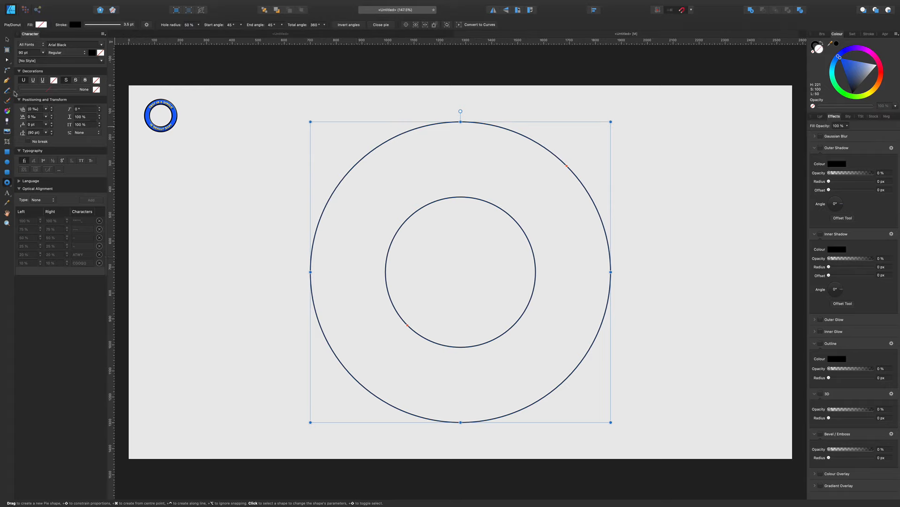
left_click(7, 163)
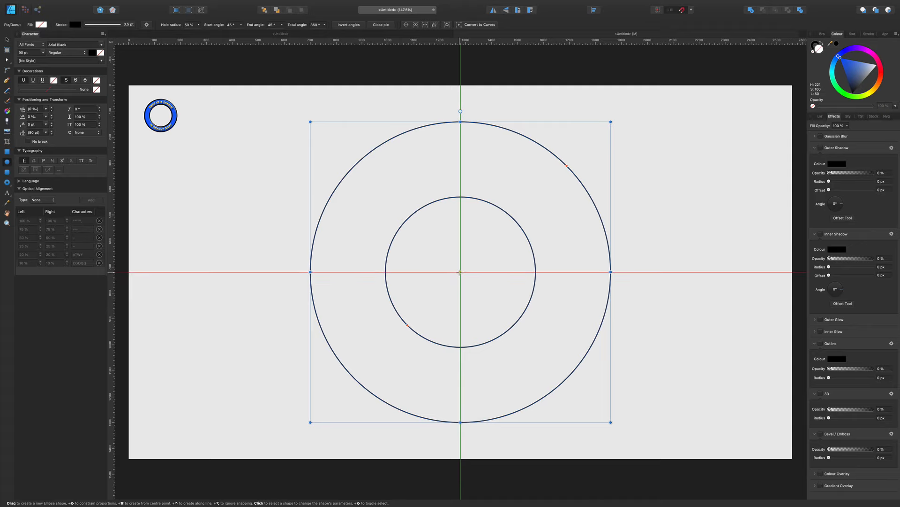
left_click_drag(460, 272, 471, 282)
left_click_drag(509, 322, 559, 363)
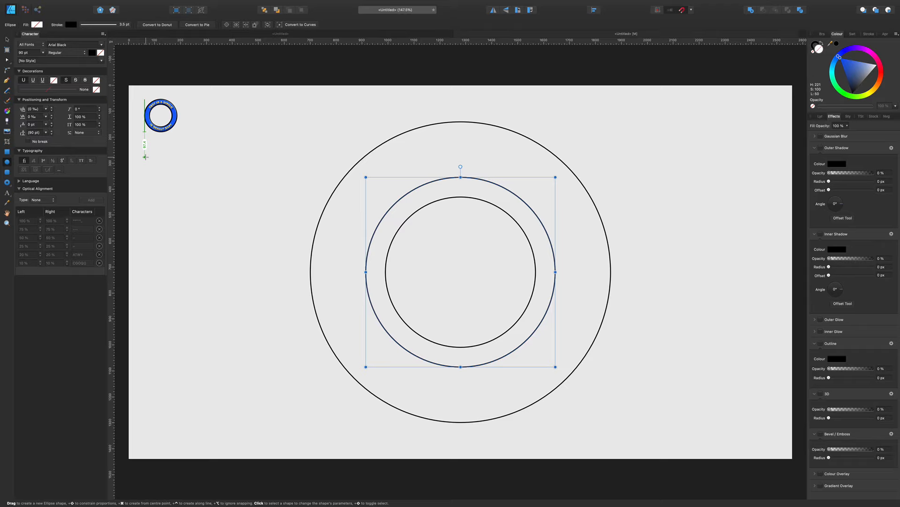
Turn the middle circle into an artistic text path carrying "TEXT ON A CIRCLE"
left_click(7, 194)
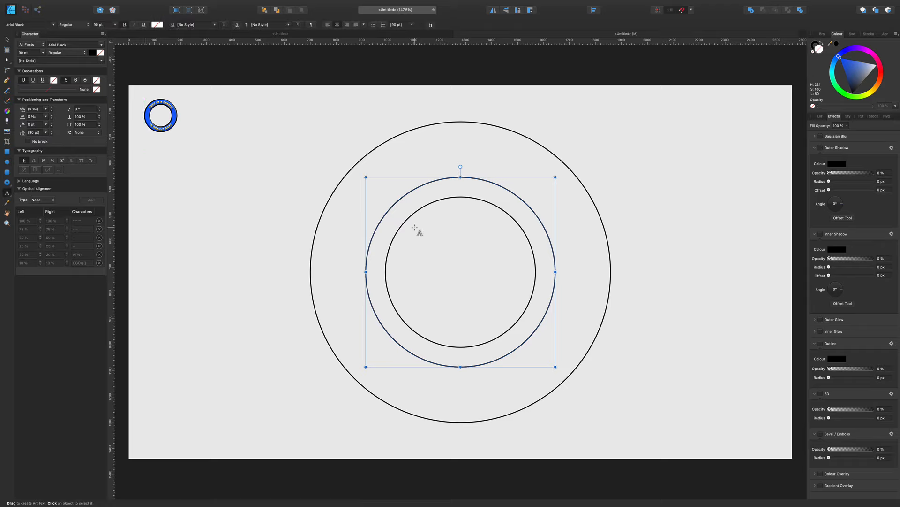
left_click(450, 182)
key("ctrl+v")
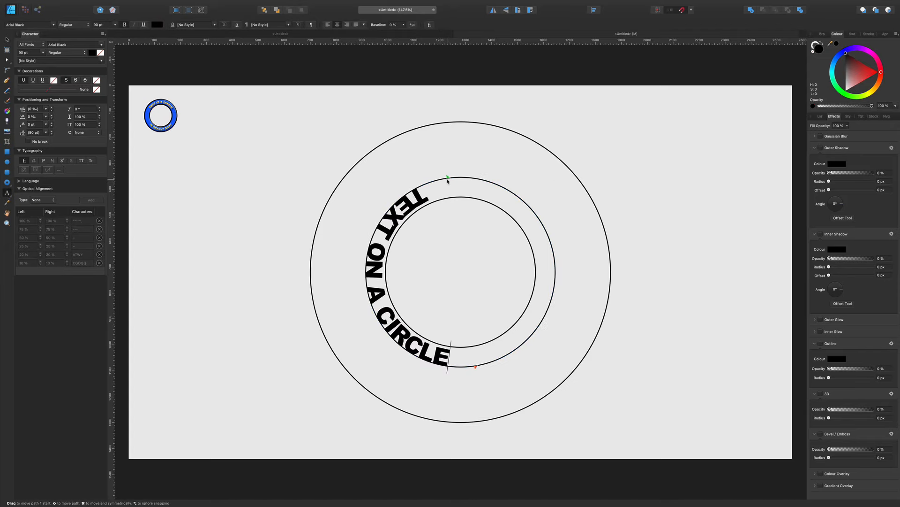
key("Escape")
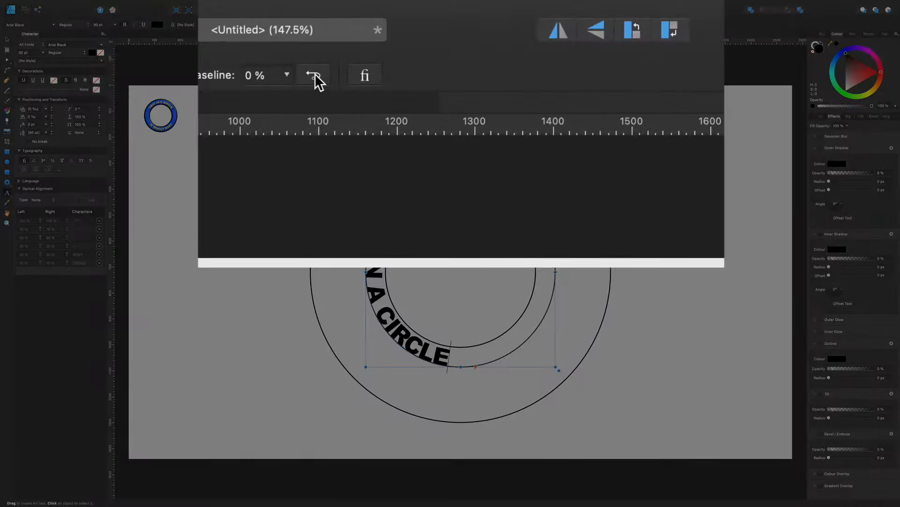
Reverse the text path and place its start and end markers at the circle's left and right midpoints
left_click(315, 77)
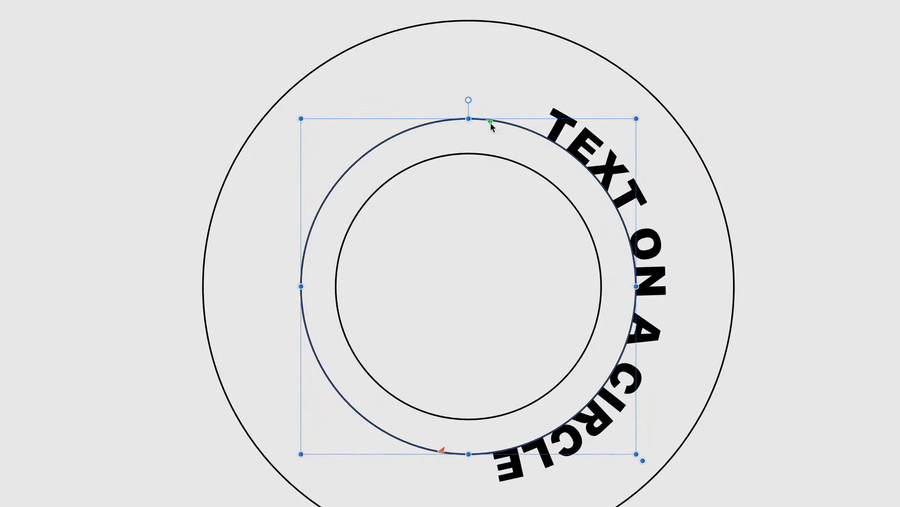
mouse_move(481, 159)
left_mouse_down()
mouse_move(444, 160)
mouse_move(316, 261)
mouse_move(311, 284)
mouse_move(261, 291)
left_mouse_up()
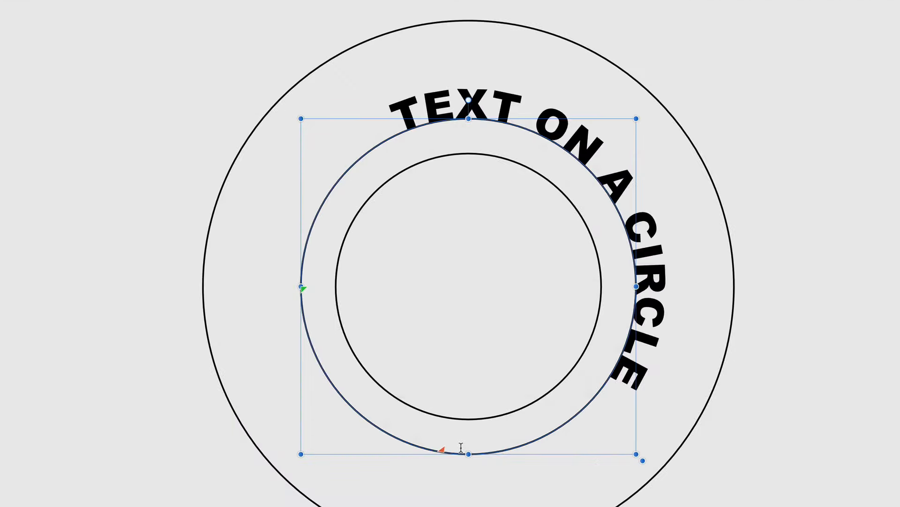
mouse_move(442, 449)
left_mouse_down()
mouse_move(486, 439)
mouse_move(617, 361)
mouse_move(625, 288)
left_mouse_up()
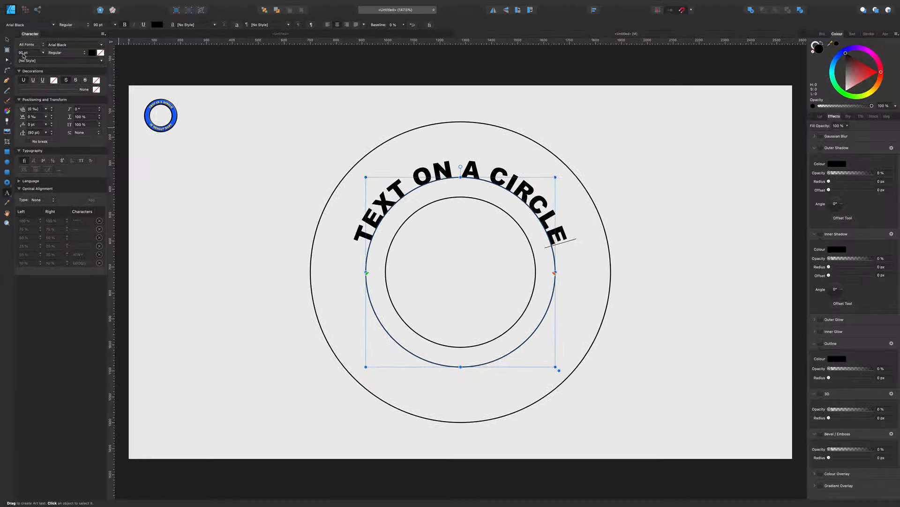
Try to set the circular text's font size to 15 pt
double_click(22, 54)
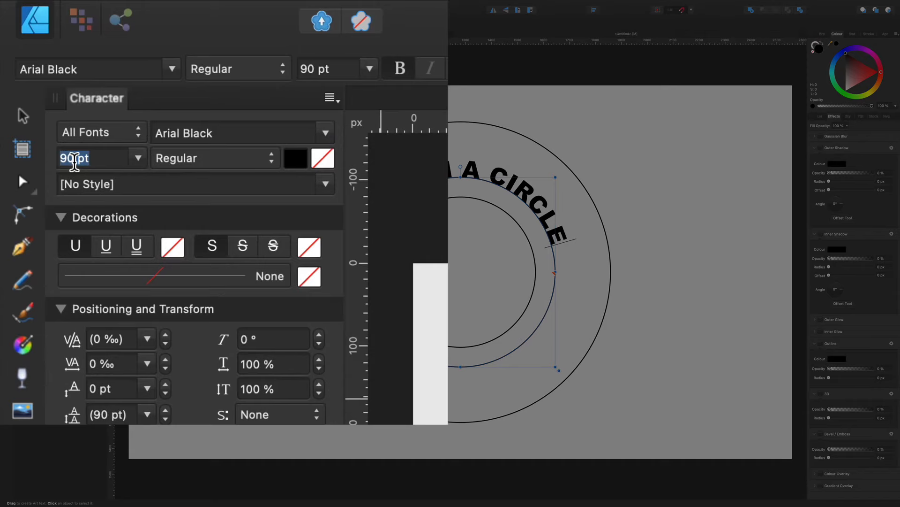
left_click(138, 162)
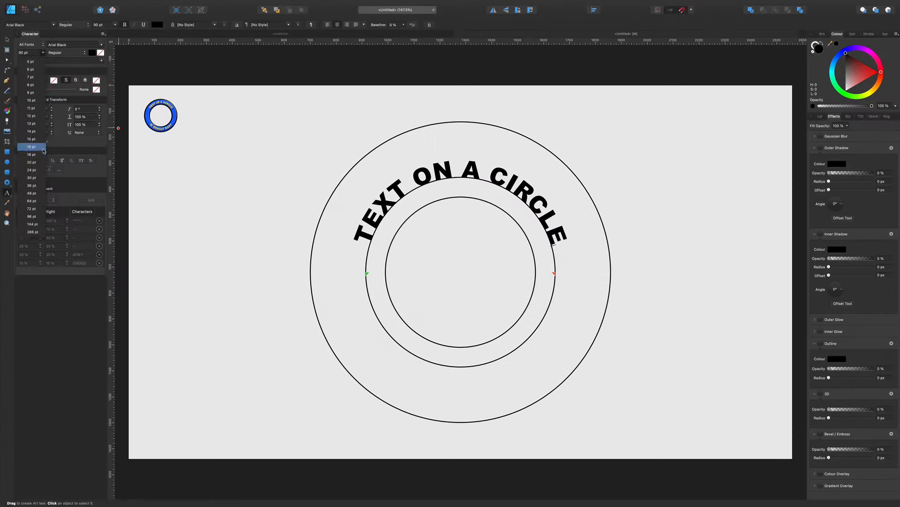
left_click(32, 138)
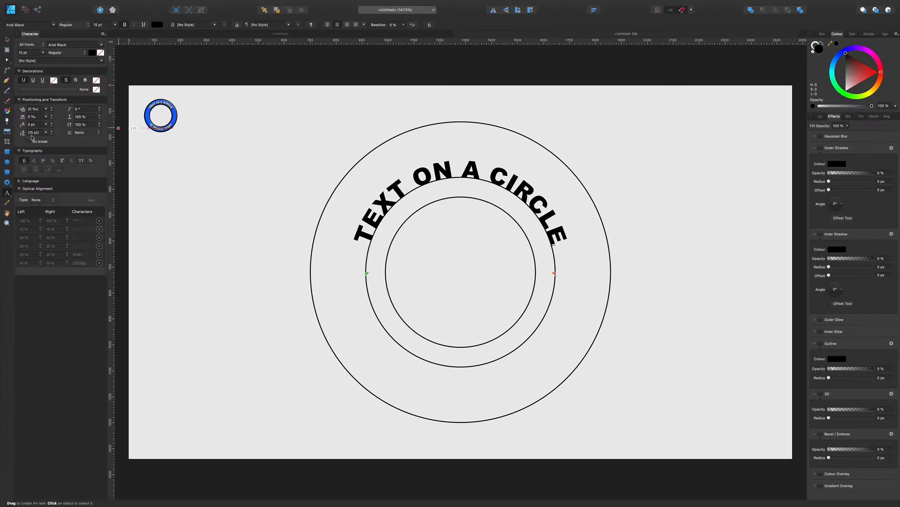
Select all of "TEXT ON A CIRCLE" and set its font size to 130 pt
triple_click(442, 171)
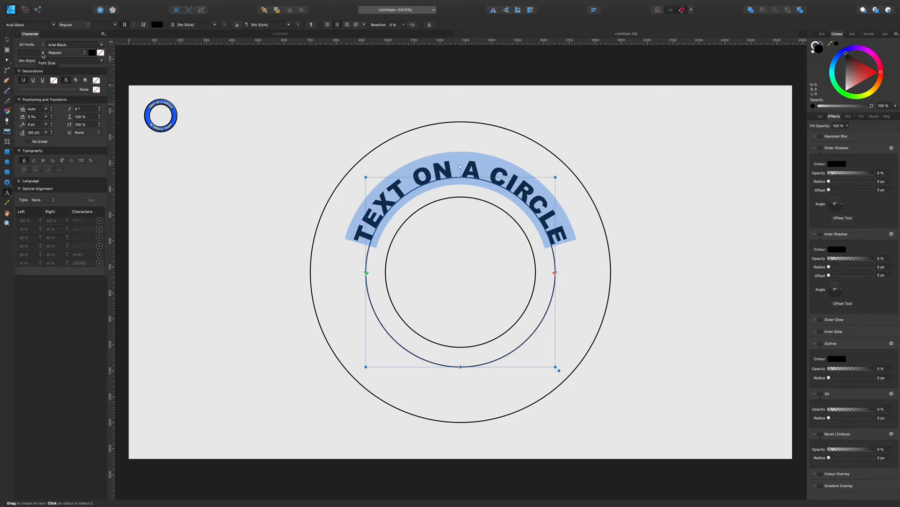
left_click(43, 53)
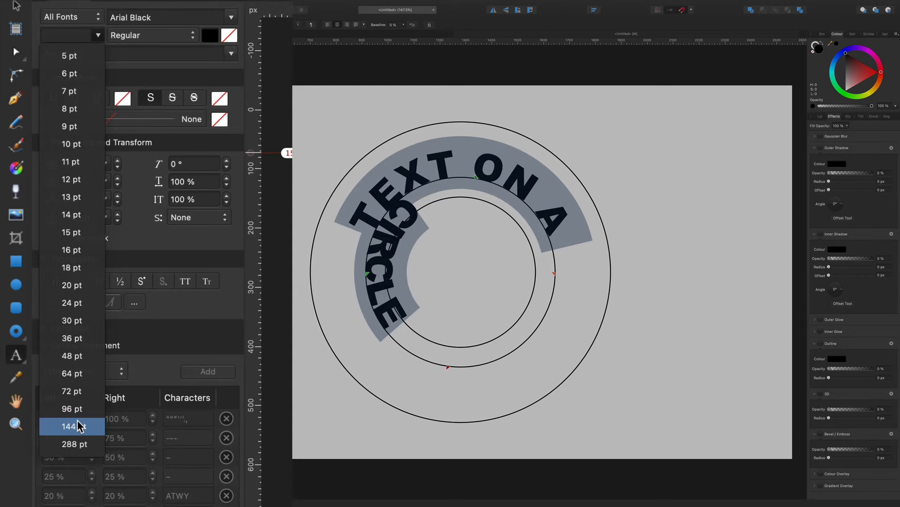
left_click(71, 426)
double_click(54, 34)
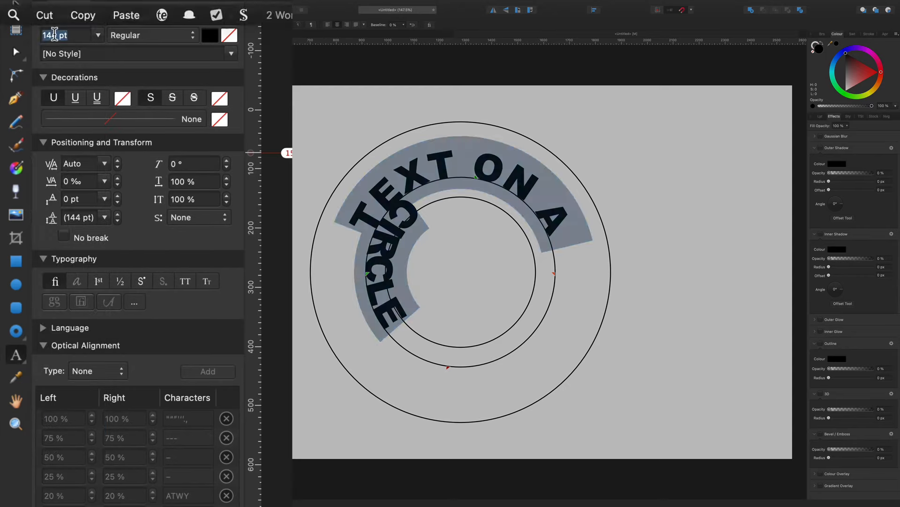
type("130")
key("Return")
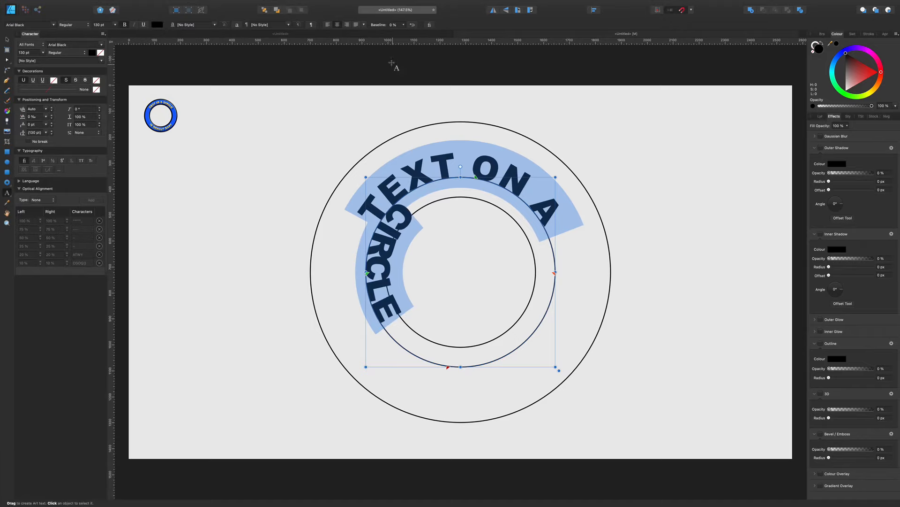
Add a horizontal guide below the circle's centre and align the text's start and end markers with it on both sides
left_click_drag(388, 40, 322, 289)
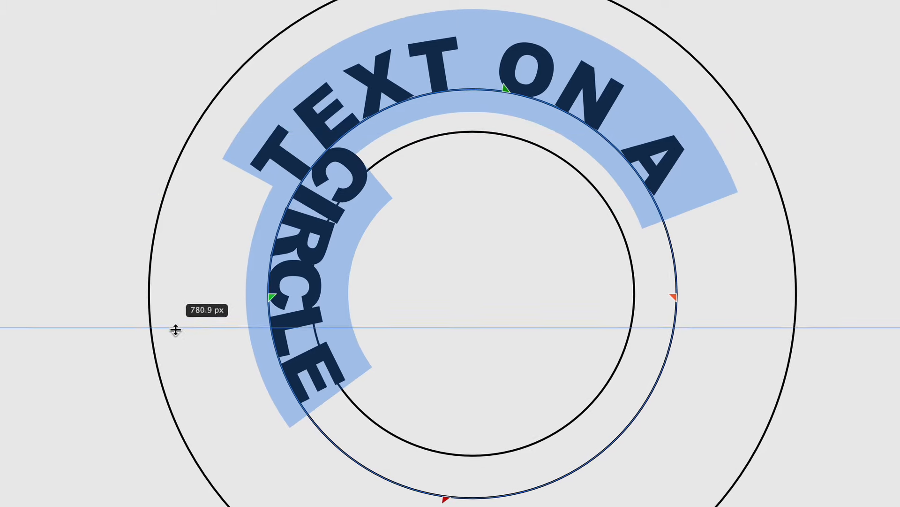
left_click_drag(175, 330, 165, 364)
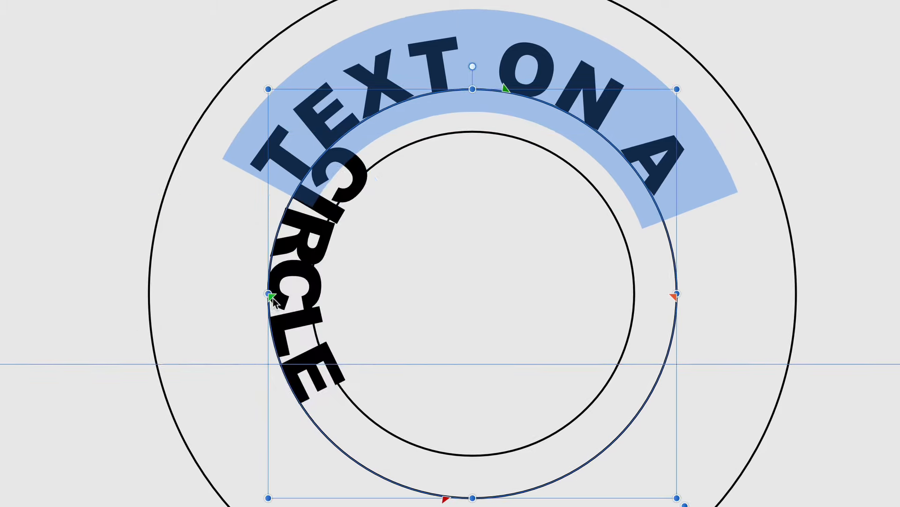
left_click_drag(272, 300, 283, 365)
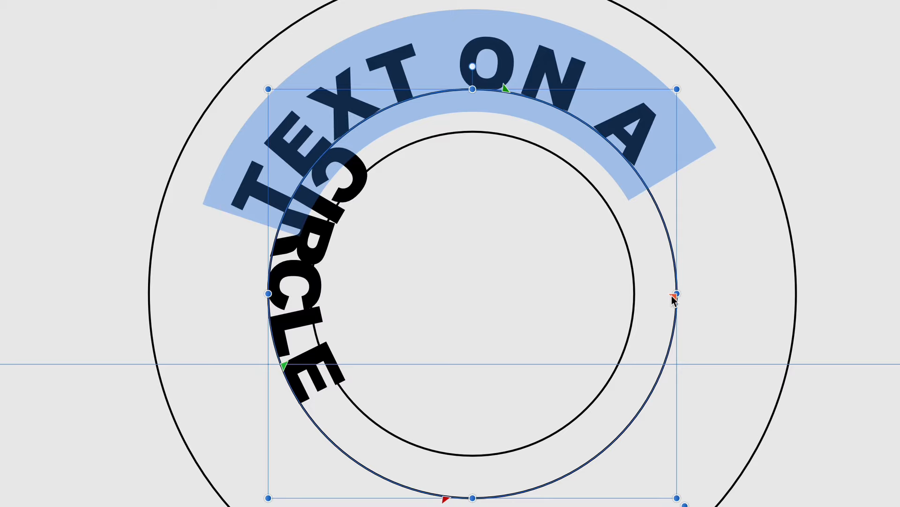
left_click_drag(671, 295, 644, 356)
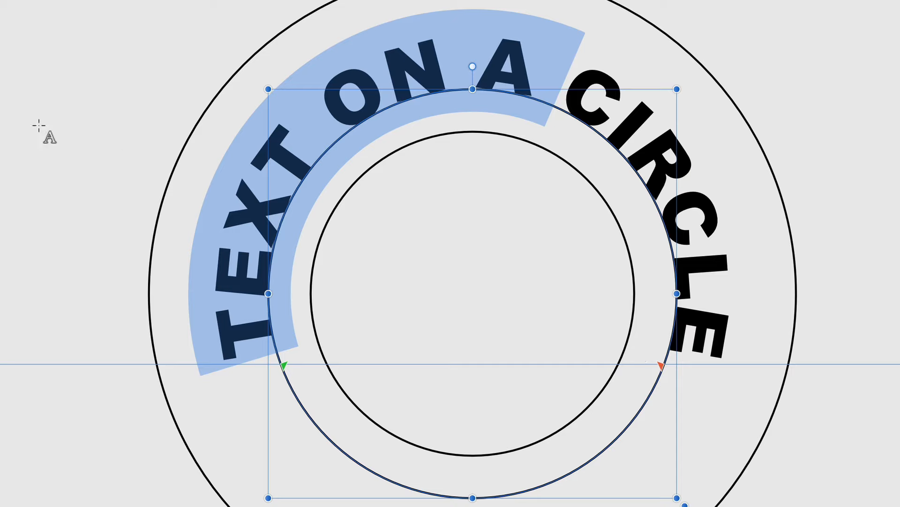
Enlarge the text path together with its text slightly about the circle's centre, towards the middle of the donut's band
key("Escape")
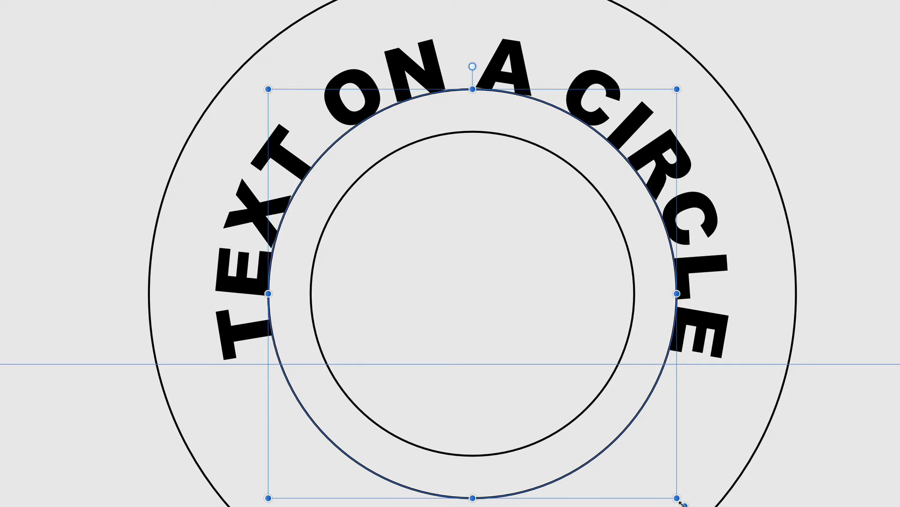
mouse_move(685, 504)
left_mouse_down()
mouse_move(847, 490)
mouse_move(879, 461)
mouse_move(585, 506)
mouse_move(748, 506)
mouse_move(659, 506)
mouse_move(731, 506)
mouse_move(695, 506)
left_mouse_up()
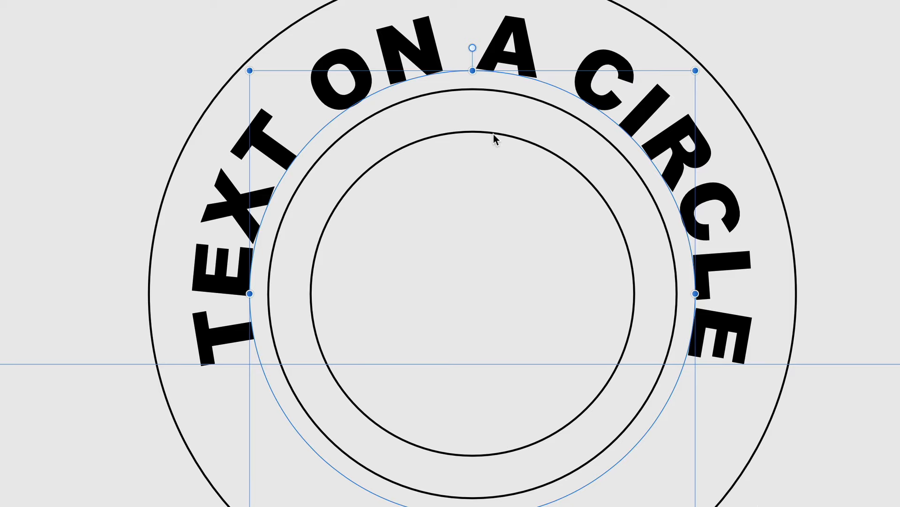
Enlarge the spare inner circle about its centre to match the baseline circle of "TEXT ON A CIRCLE"
left_click(500, 92)
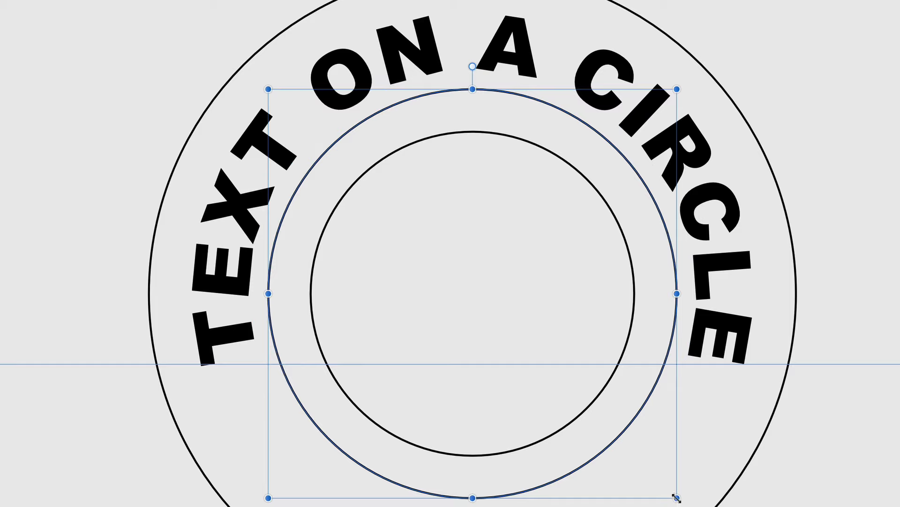
left_click_drag(676, 498, 696, 506)
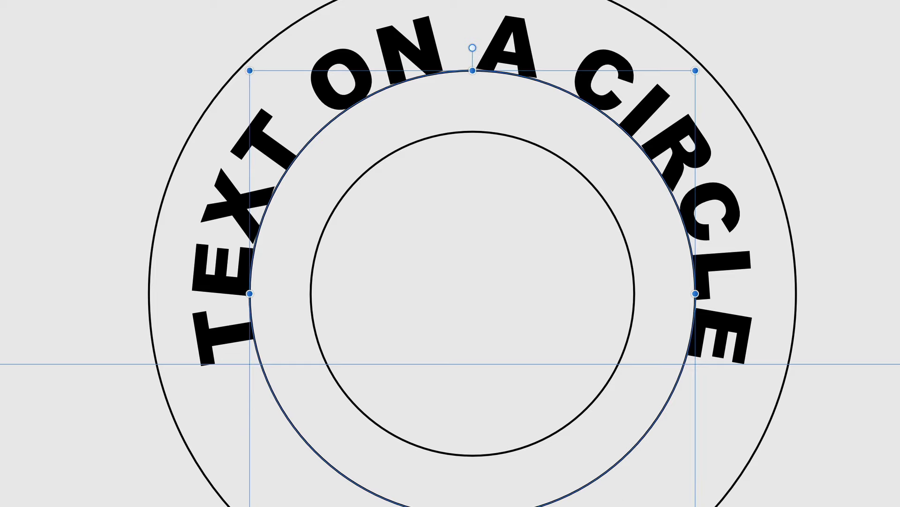
key("Escape")
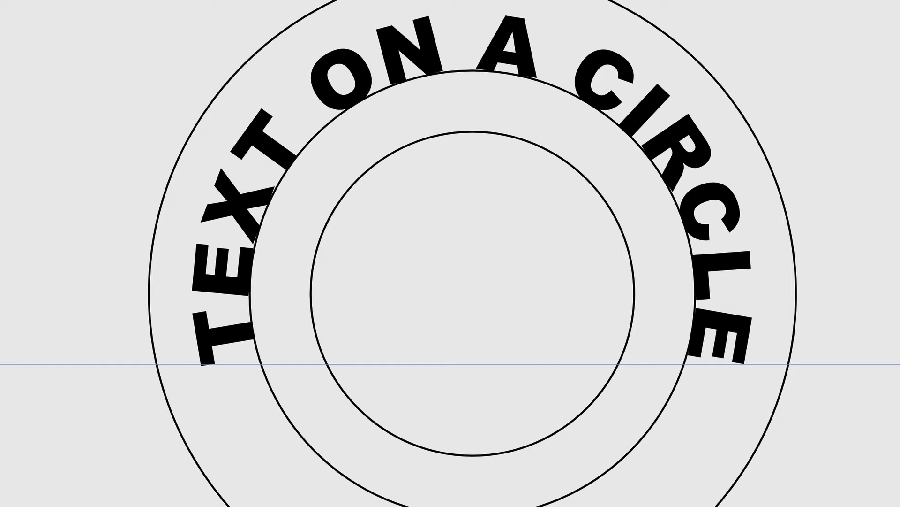
Turn the enlarged circle into a text path, enter "SO EASY" on it and set the lettering to 130 pt
left_click(535, 506)
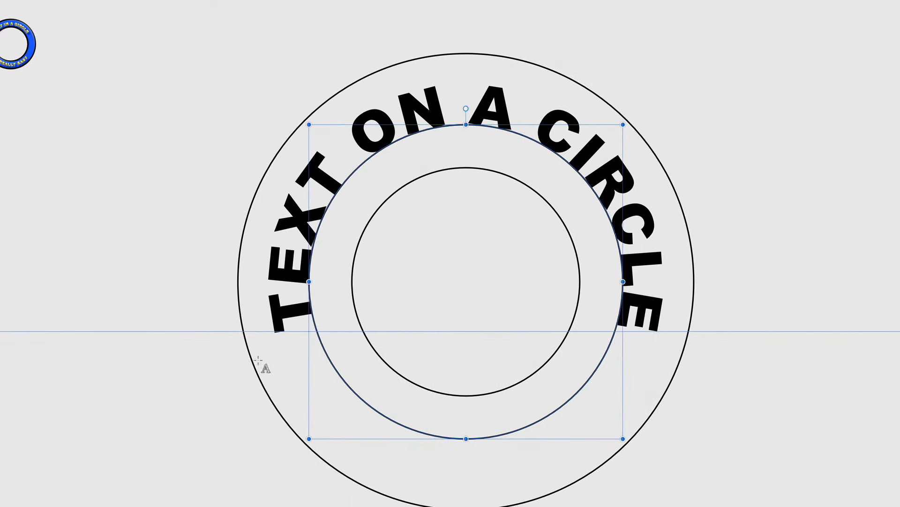
left_click(419, 434)
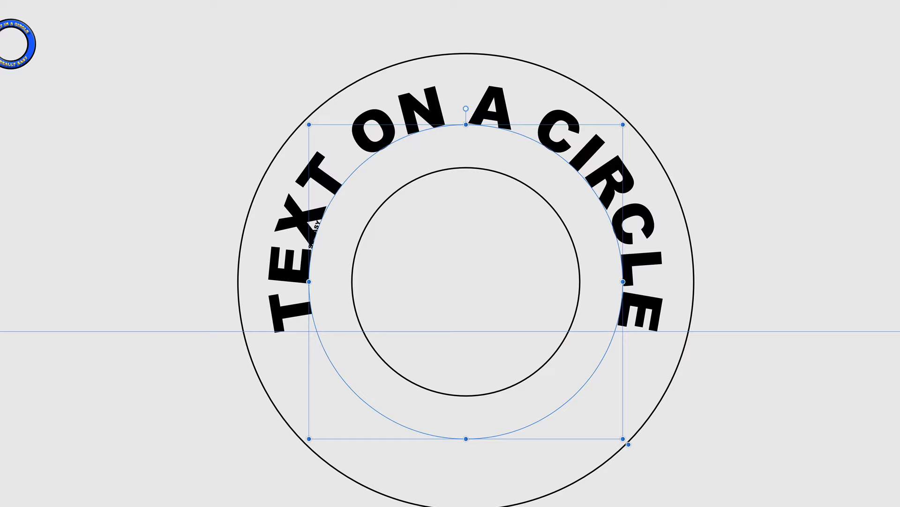
triple_click(316, 224)
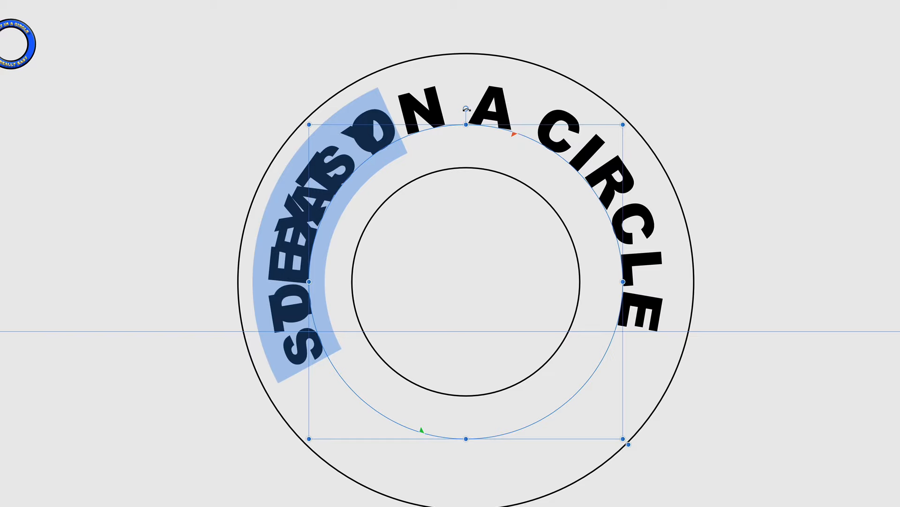
Align the start and end markers of "SO EASY" with the horizontal guide on both sides and reverse the text path
left_click_drag(467, 109, 277, 265)
key("ctrl+z")
mouse_move(421, 432)
left_mouse_down()
mouse_move(505, 410)
mouse_move(613, 317)
mouse_move(620, 338)
left_mouse_up()
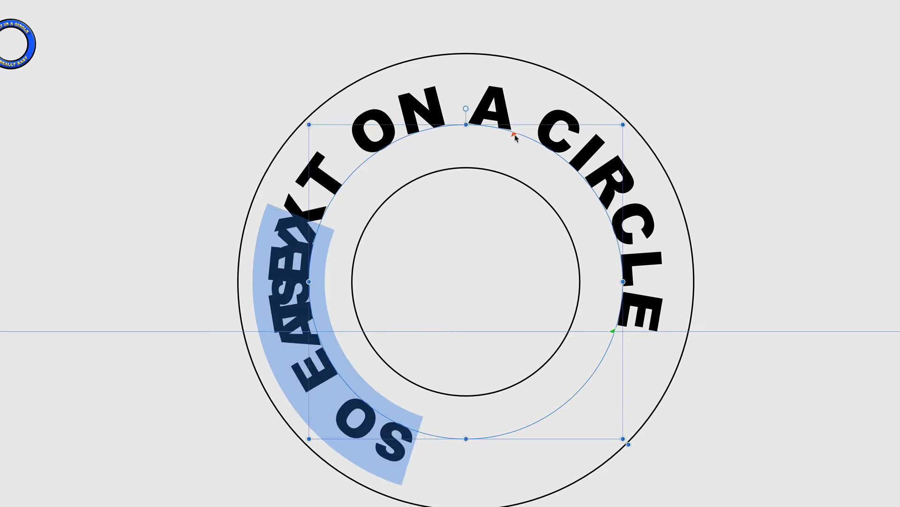
mouse_move(514, 136)
left_mouse_down()
mouse_move(366, 228)
mouse_move(330, 327)
left_mouse_up()
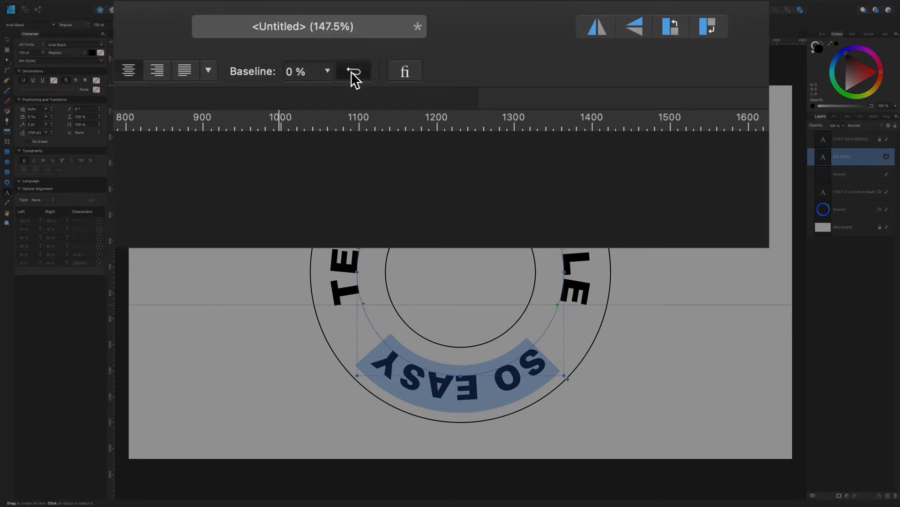
left_click(353, 72)
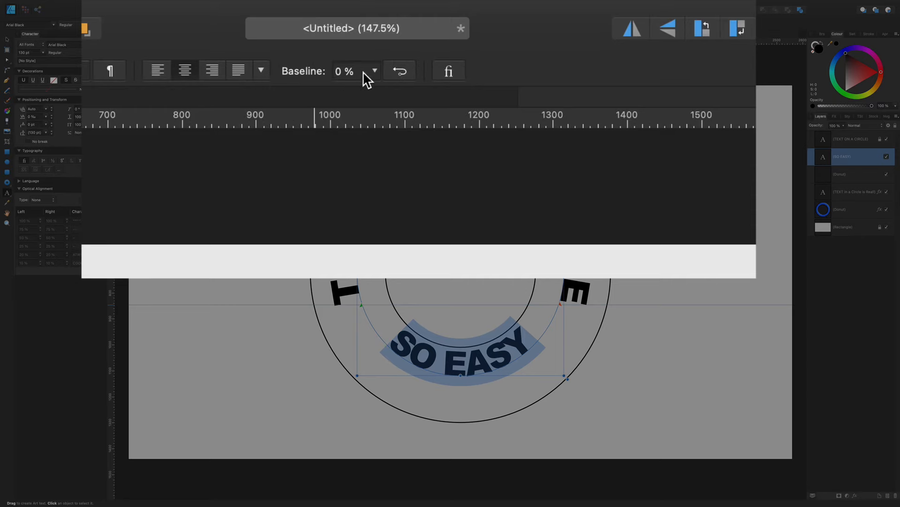
Set the baseline of "SO EASY" to 72% so it sits inside the donut's band, and deselect it
left_click(374, 73)
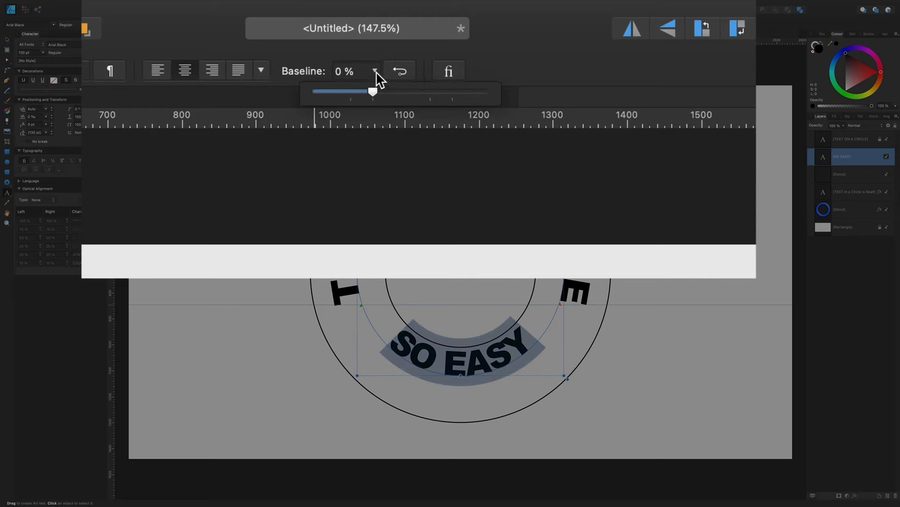
left_click_drag(402, 32, 432, 36)
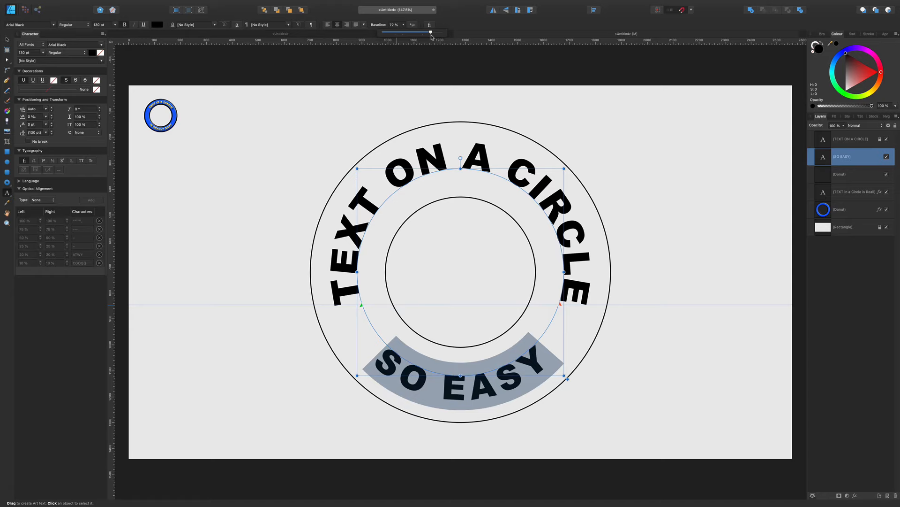
left_click(7, 40)
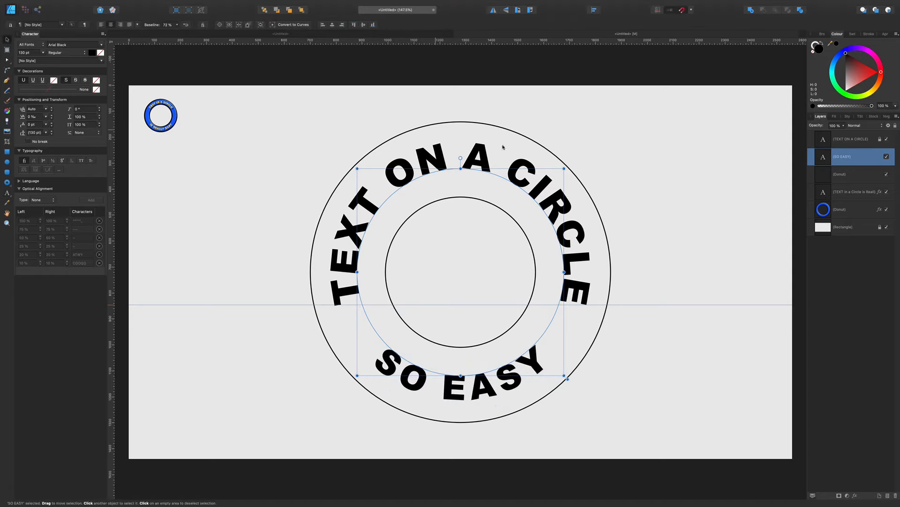
left_click(604, 343)
Draw a small circle in the gap before "SO EASY", fill it solid black without an outline, and centre it in the gap
left_click(6, 162)
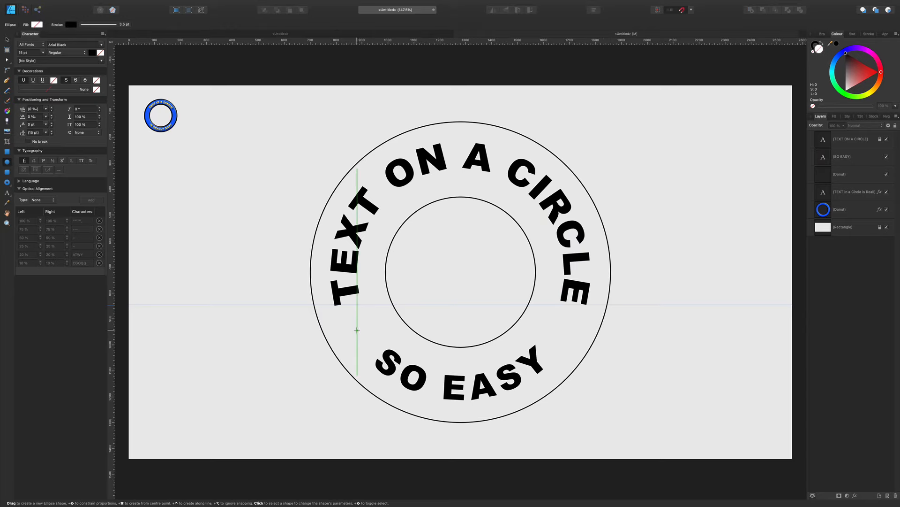
left_click_drag(357, 330, 367, 340)
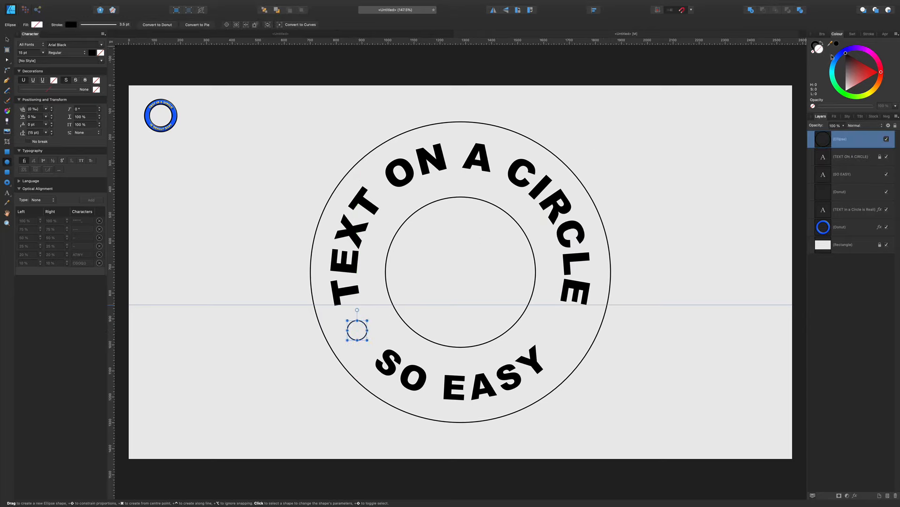
left_click(822, 42)
key("v")
left_click_drag(358, 330, 358, 325)
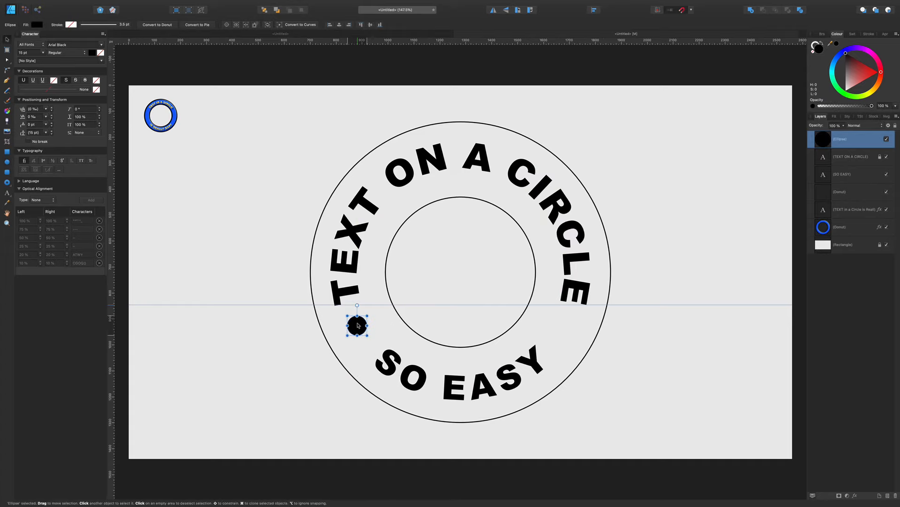
Duplicate the black dot horizontally into the gap after "SO EASY" and group the two dots
key("super+j")
right_click(357, 324)
left_click(496, 325)
left_click_drag(358, 326, 561, 326)
left_click(357, 326, "shift")
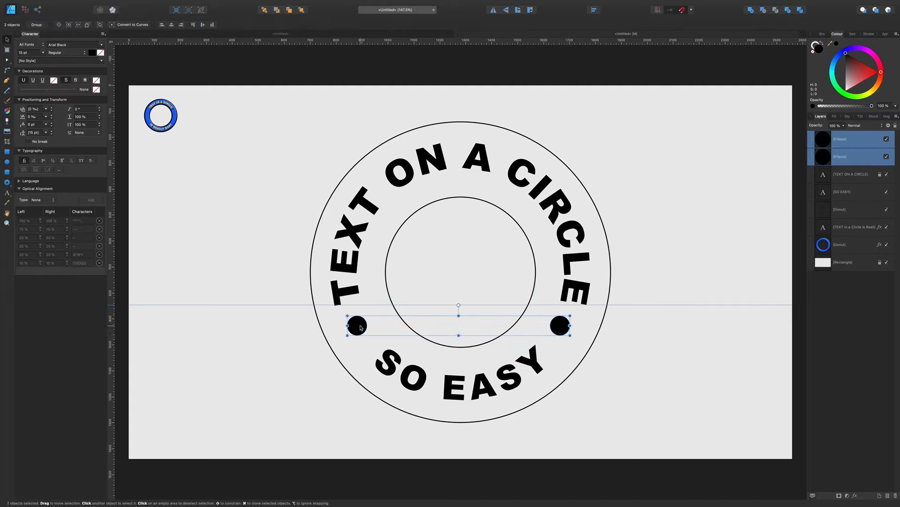
key("ctrl+g")
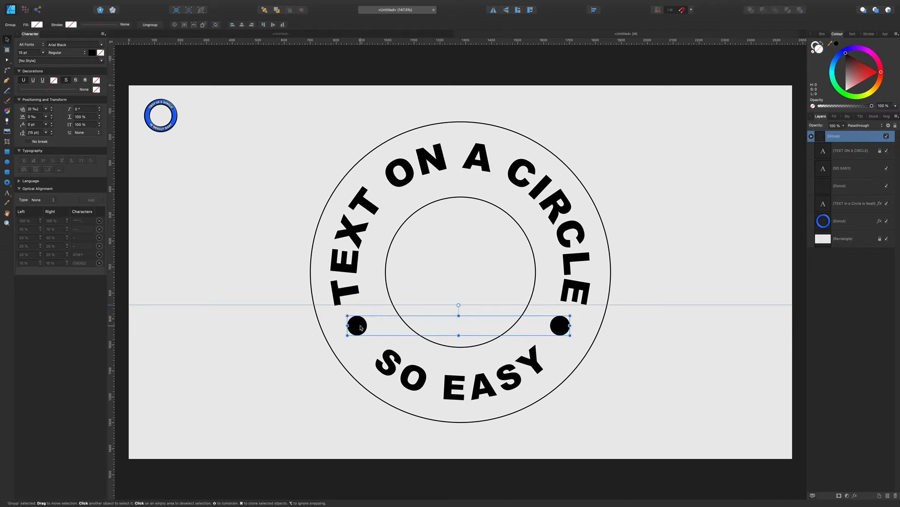
Align the centre of the dot group horizontally with the "SO EASY" text circle, using Last Selected as the reference
left_click(460, 199, "shift")
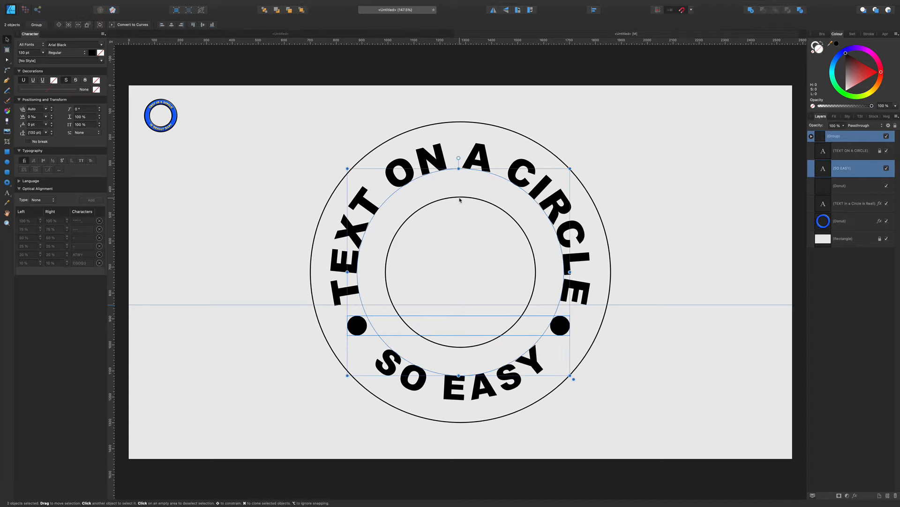
left_click(594, 10)
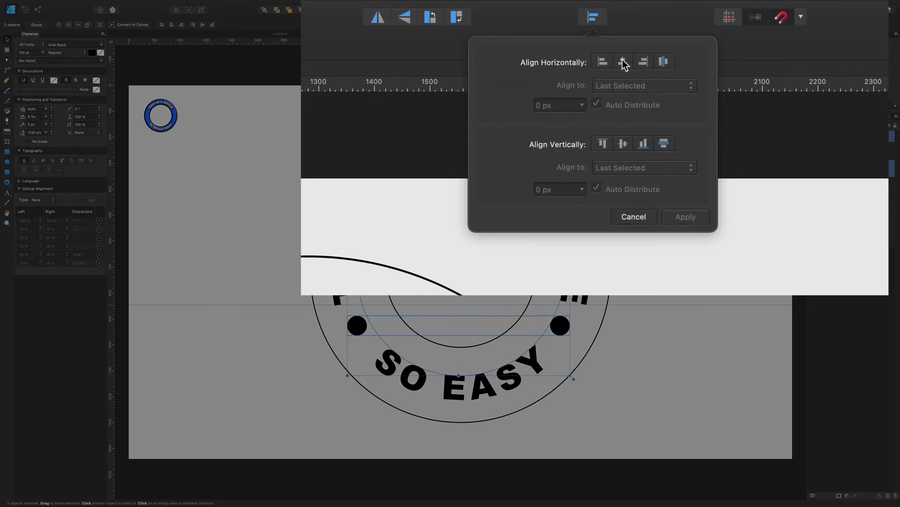
left_click(622, 62)
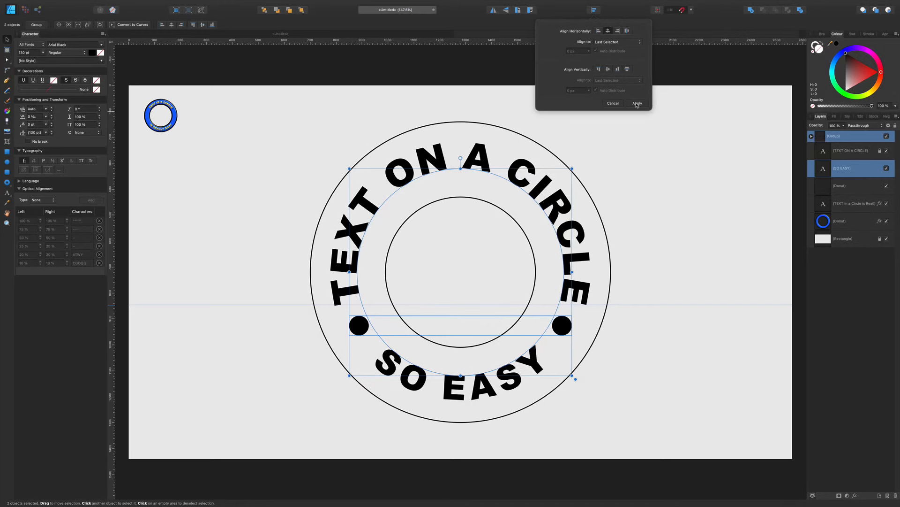
left_click(637, 103)
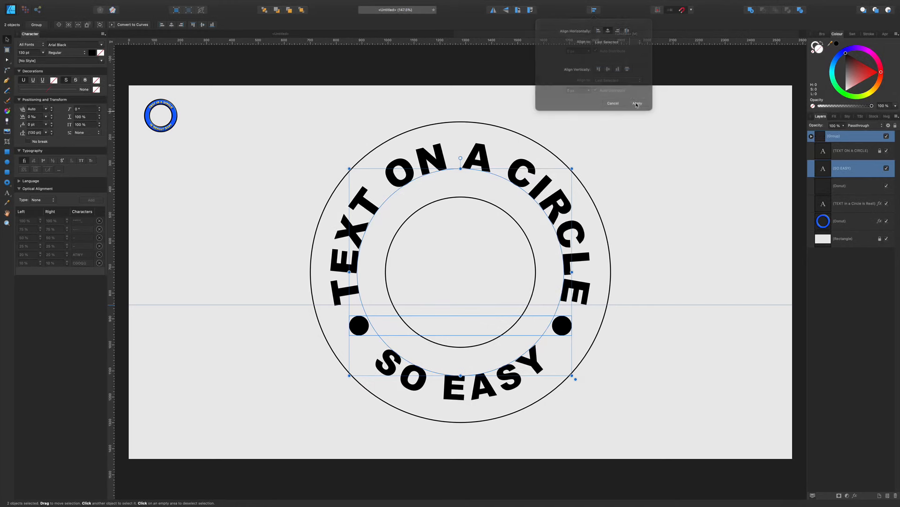
left_click(316, 125)
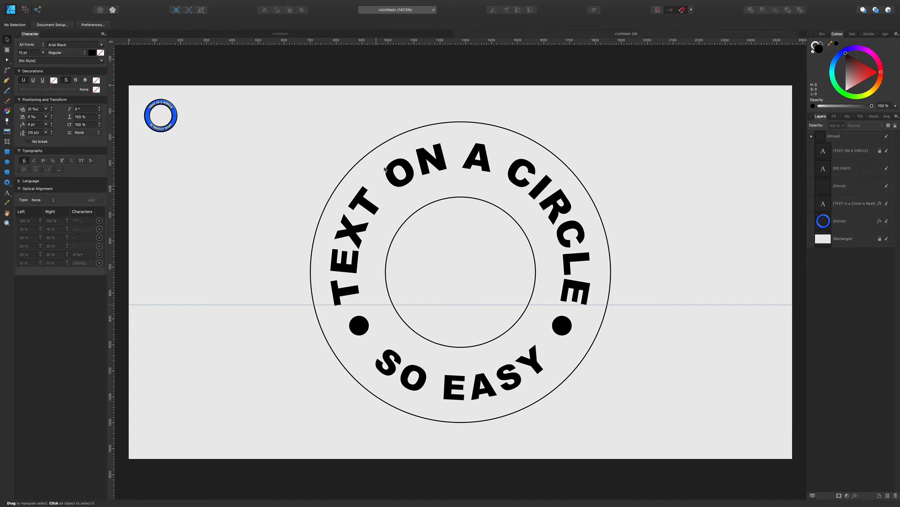
Group the complete black badge and shrink it into place beside the small blue badge
left_click_drag(267, 76, 666, 446)
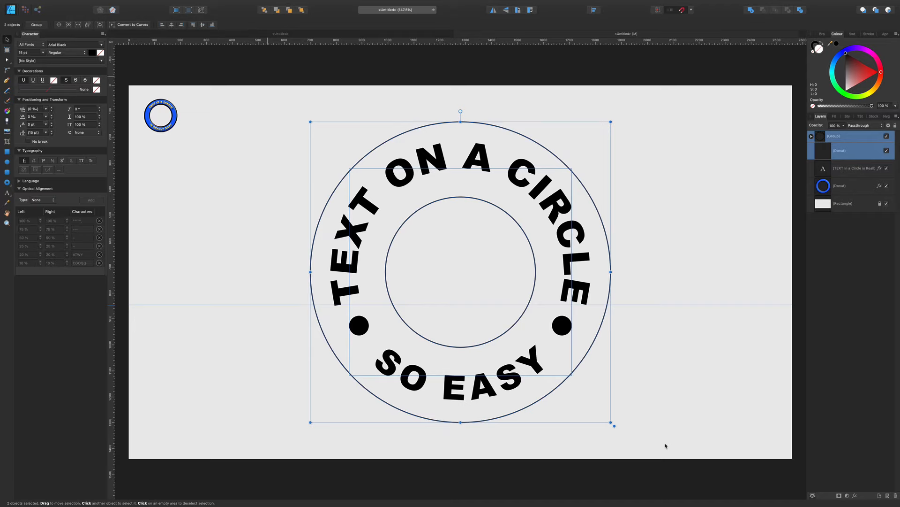
key("super+g")
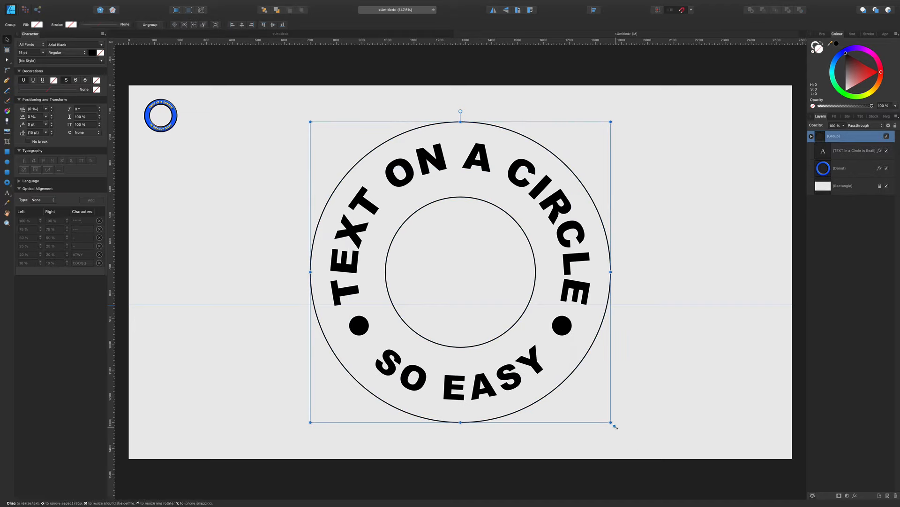
left_click_drag(615, 426, 324, 203)
left_click_drag(340, 154, 222, 131)
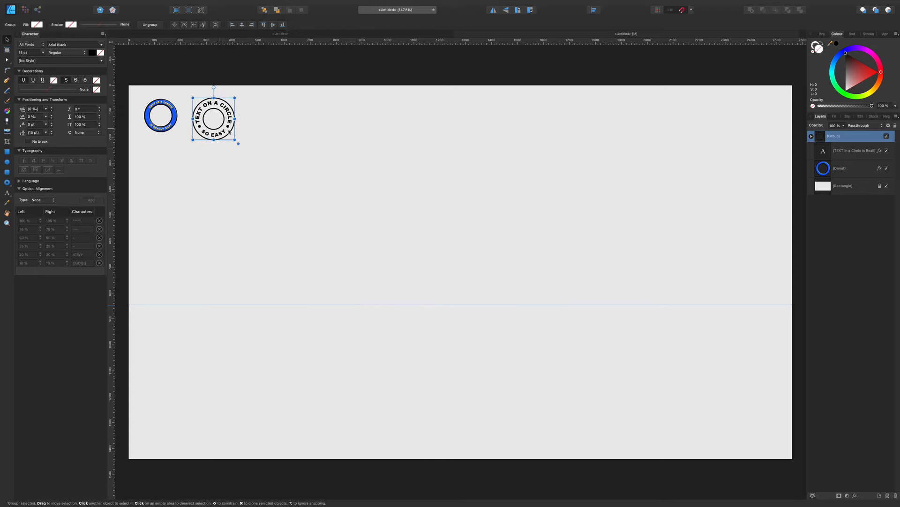
left_click(390, 149)
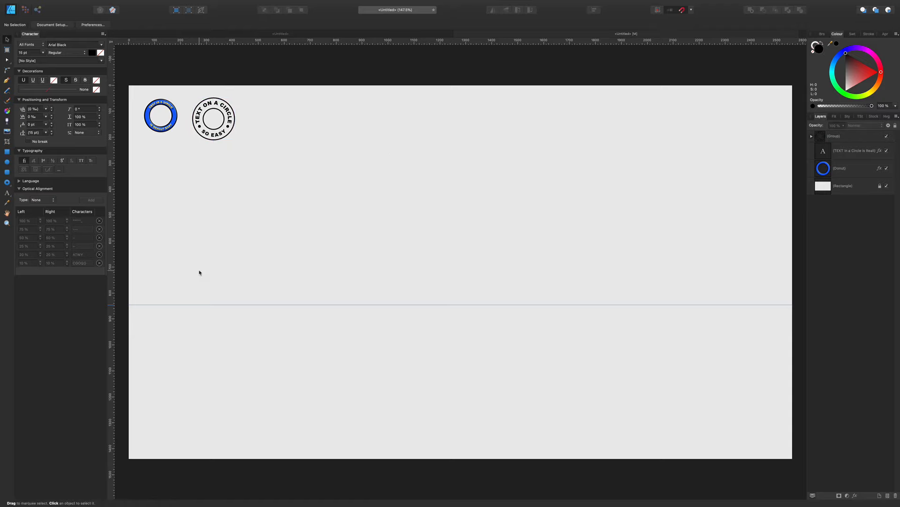
Draw a large donut from the centre of the page and swap its black fill for an outline
left_click(7, 183)
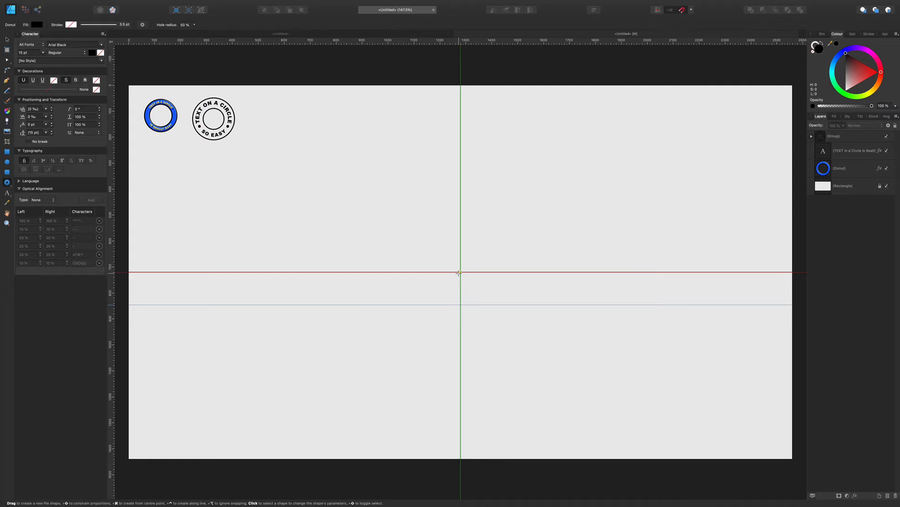
left_click_drag(459, 272, 626, 437)
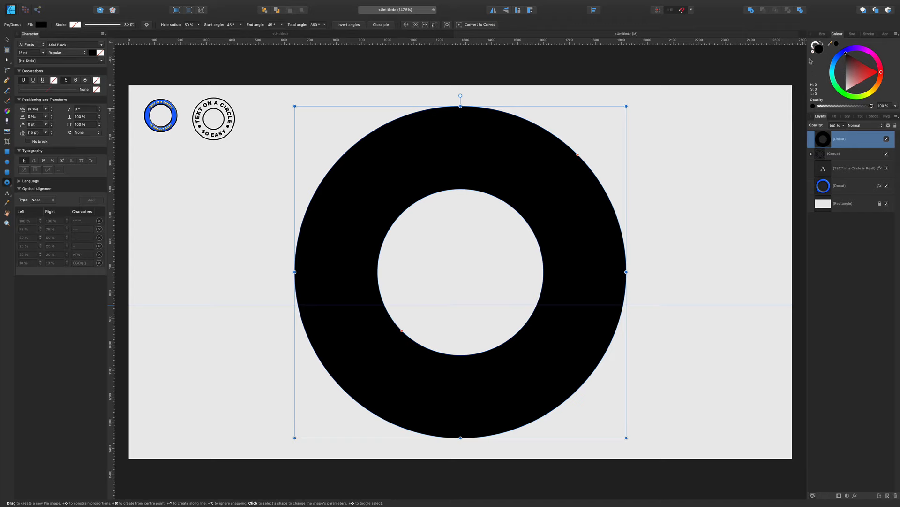
left_click(822, 43)
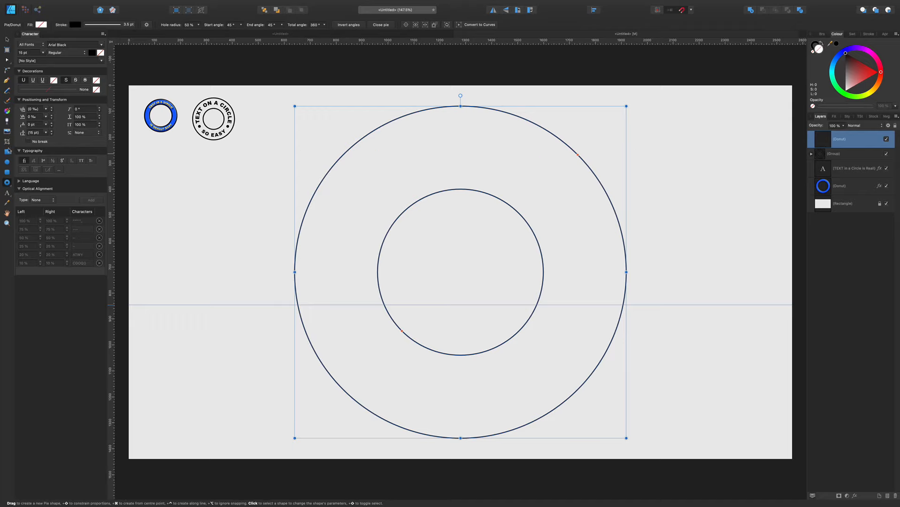
Draw a concentric circle within the donut's band and put "TEXT ON A CIRCLE" along it at 130 pt
left_click(7, 163)
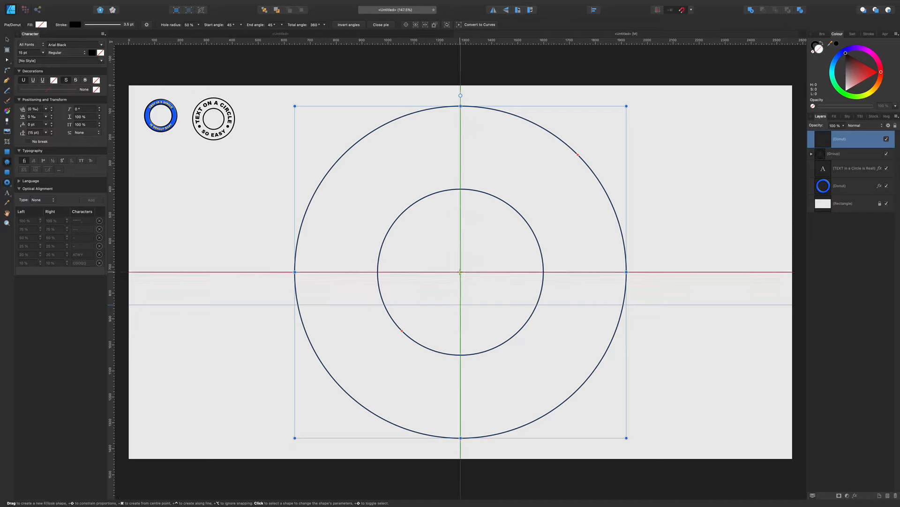
left_click_drag(461, 272, 580, 363)
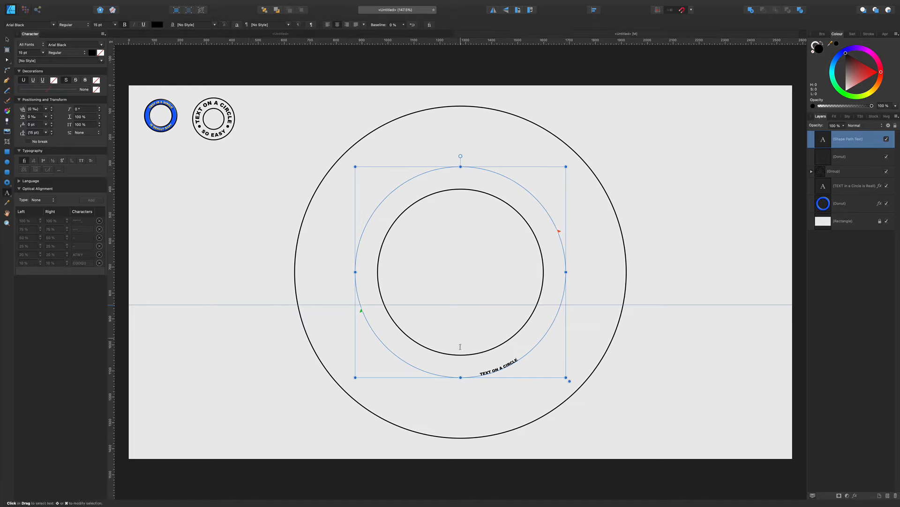
triple_click(510, 363)
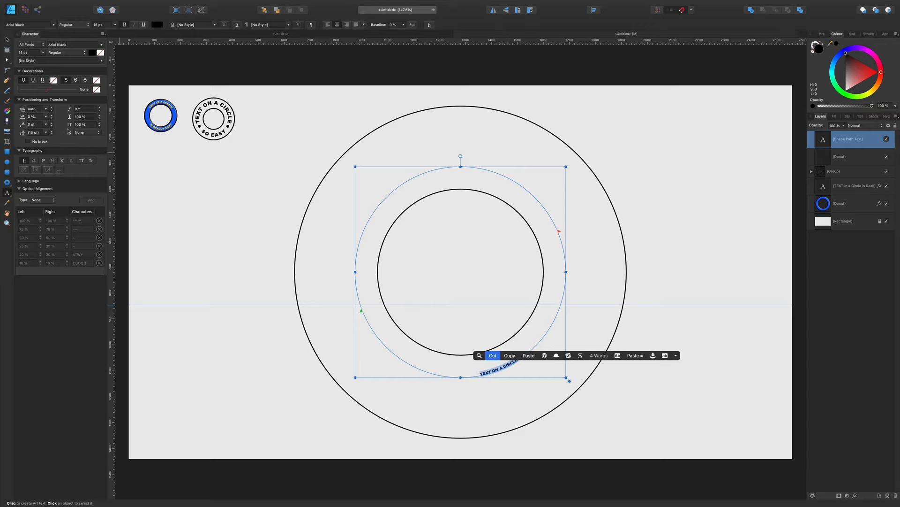
left_click(21, 53)
type("13")
key("Return")
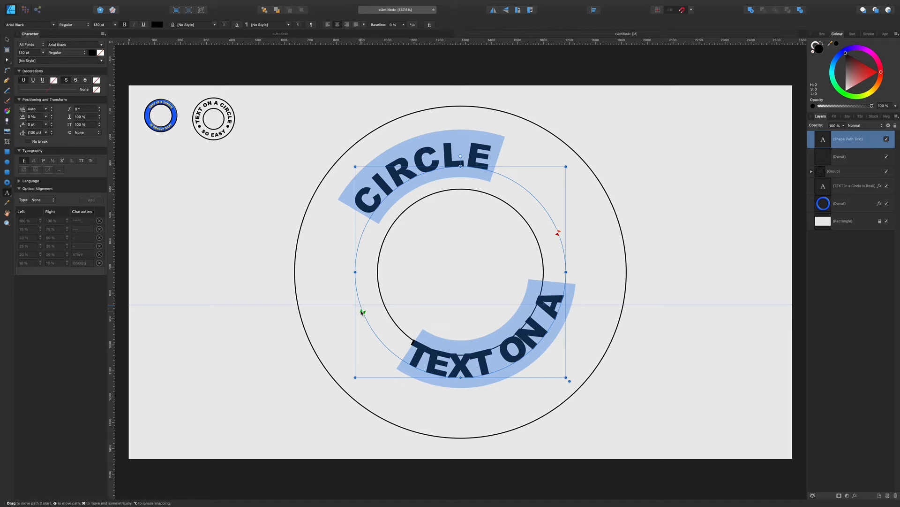
Reposition the start and end markers around the circle to bring the split "TEXT ON A CIRCLE" lettering into one run
left_click_drag(364, 313, 356, 272)
left_click_drag(559, 235, 393, 355)
left_click_drag(564, 259, 559, 303)
left_click_drag(361, 306, 381, 345)
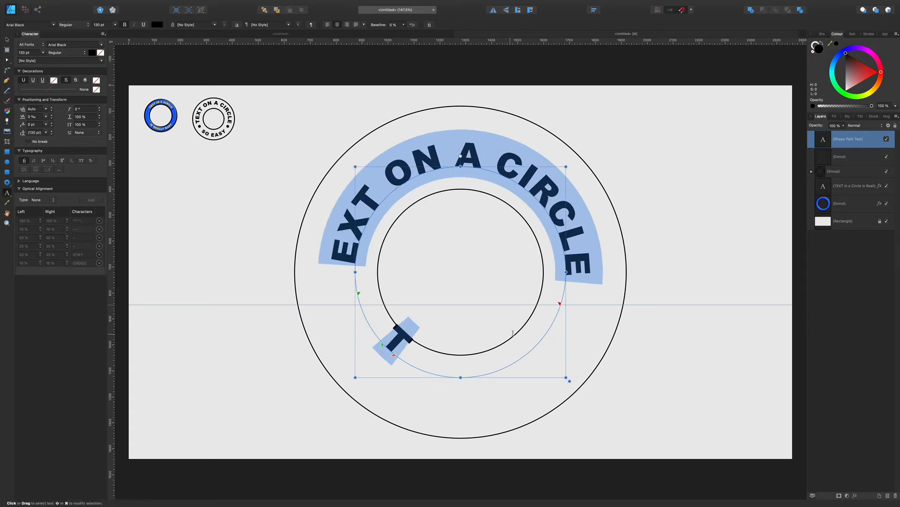
left_click_drag(394, 355, 355, 339)
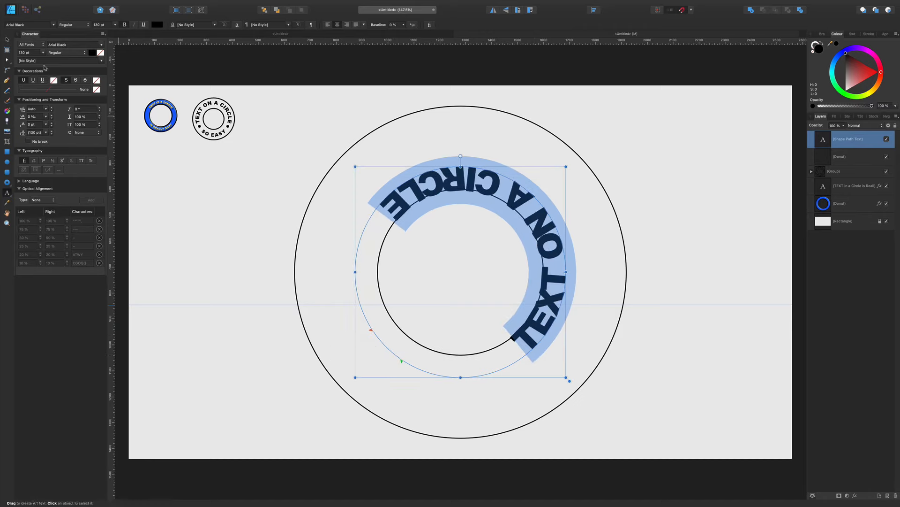
Reduce the "TEXT ON A CIRCLE" lettering to 100 pt
left_click(25, 54)
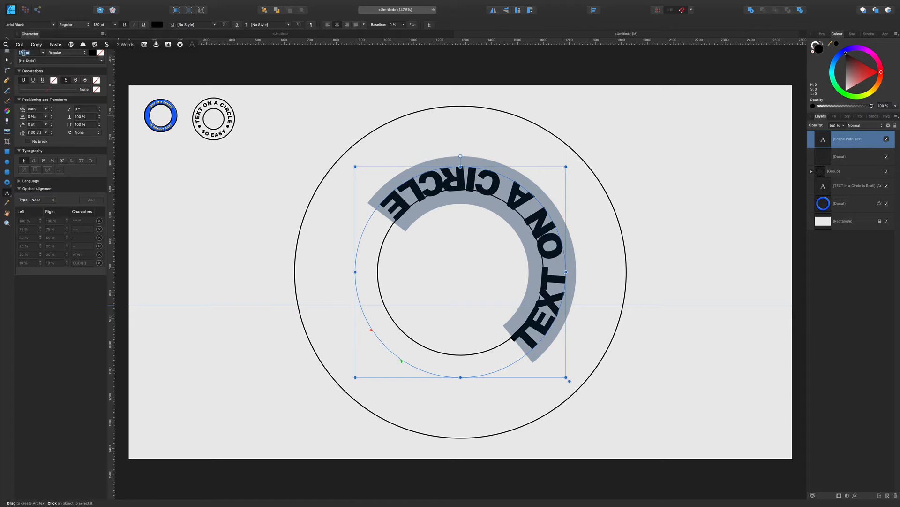
type("100")
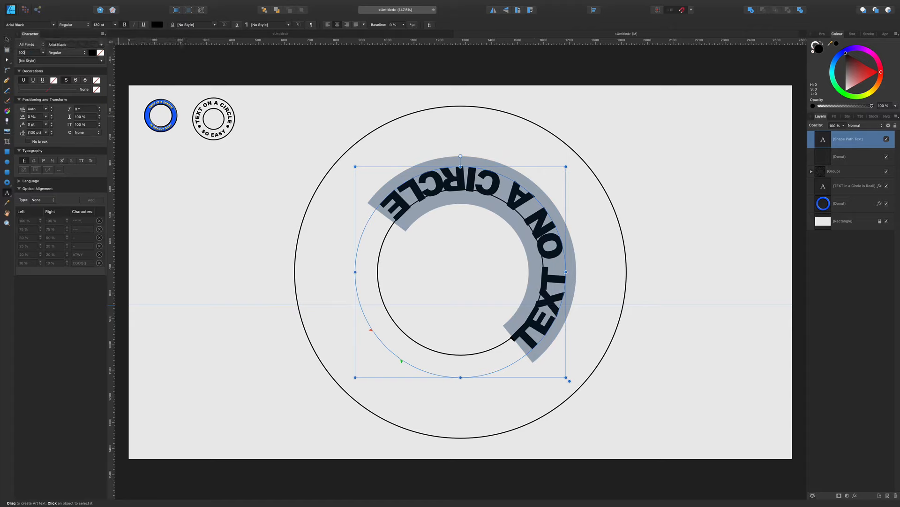
key("Return")
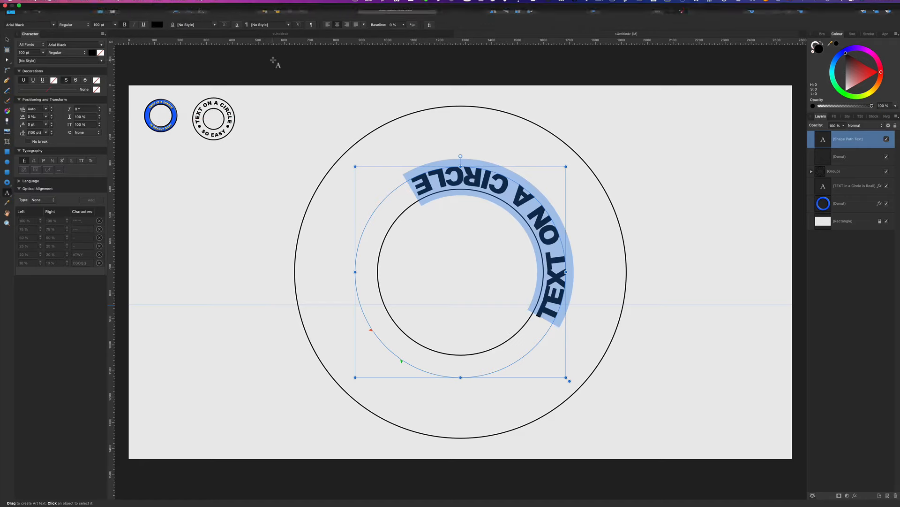
Reverse the text path so the lettering runs outside the circle, and align its start and end markers with the horizontal guide
left_click(412, 26)
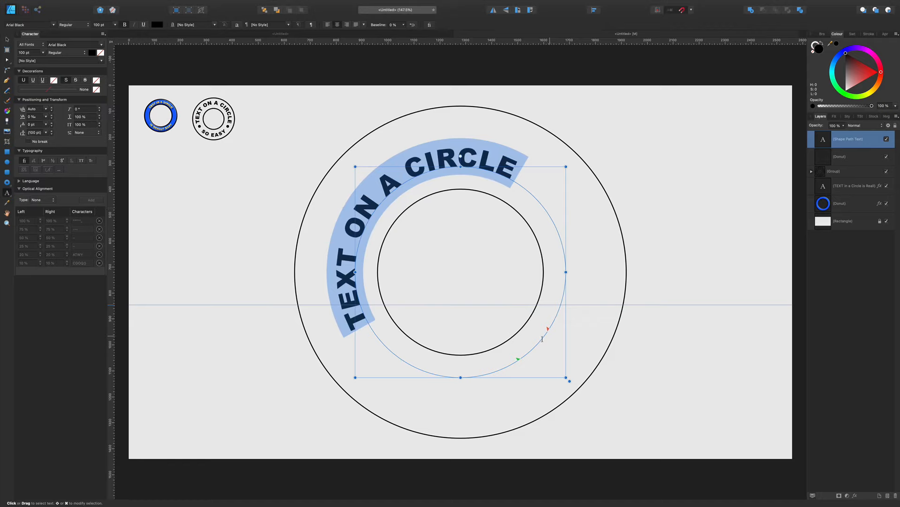
left_click_drag(518, 358, 362, 306)
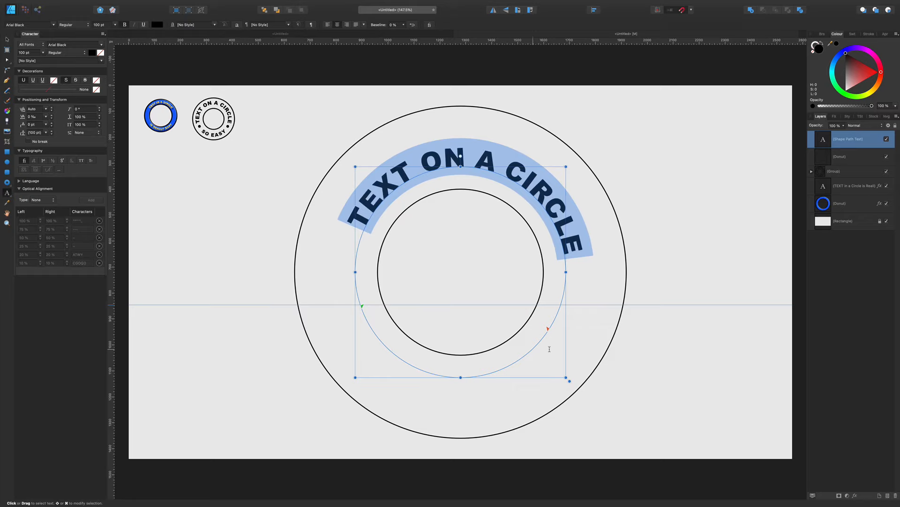
left_click_drag(550, 328, 567, 308)
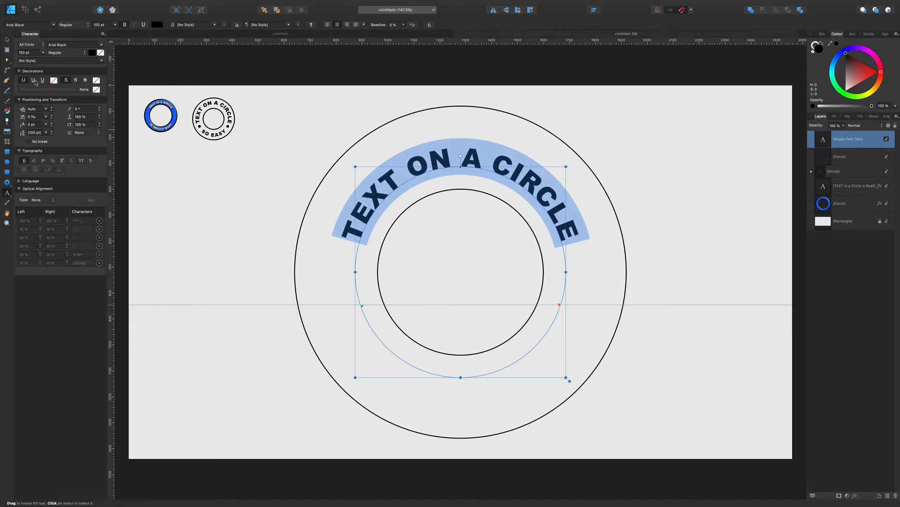
Set the size of the "TEXT ON A CIRCLE" lettering to 130 pt
left_click(22, 54)
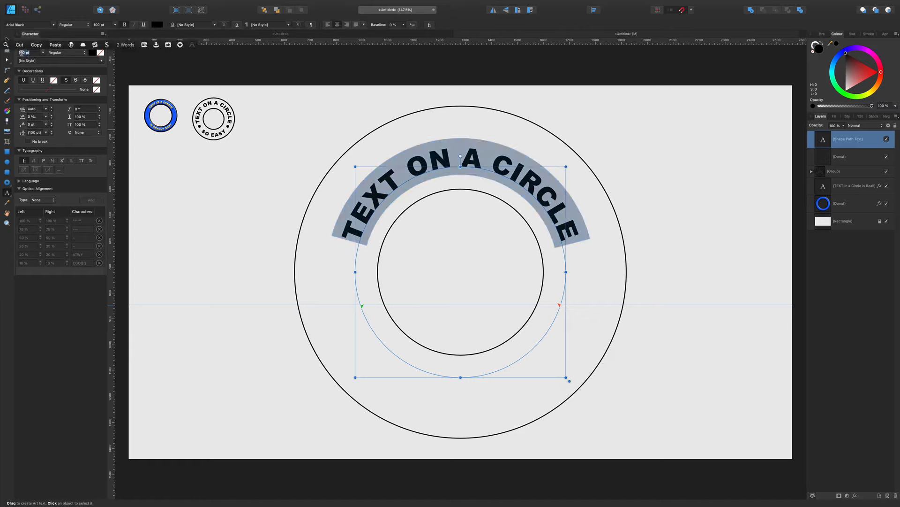
type("12")
type("0")
key("Return")
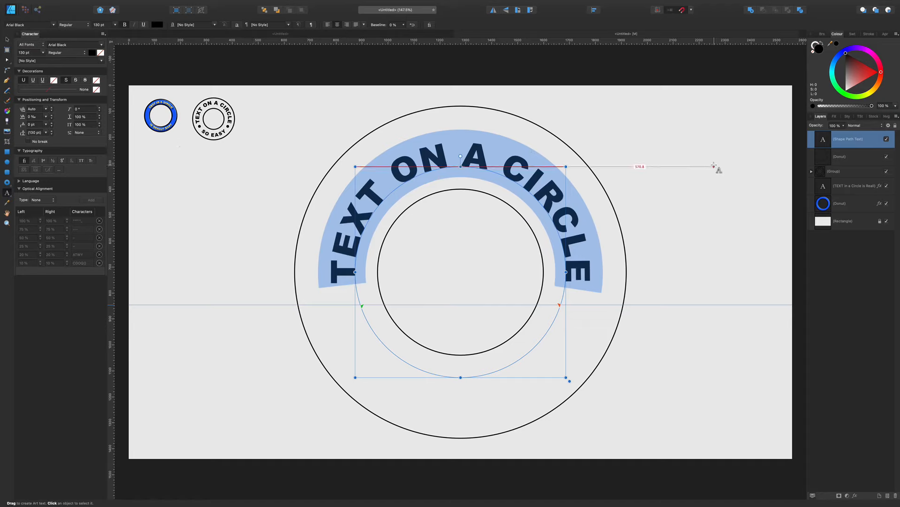
Try two gold styles on the curved lettering, including Gold Rust, and settle on the Metal Sharp style
left_click(7, 40)
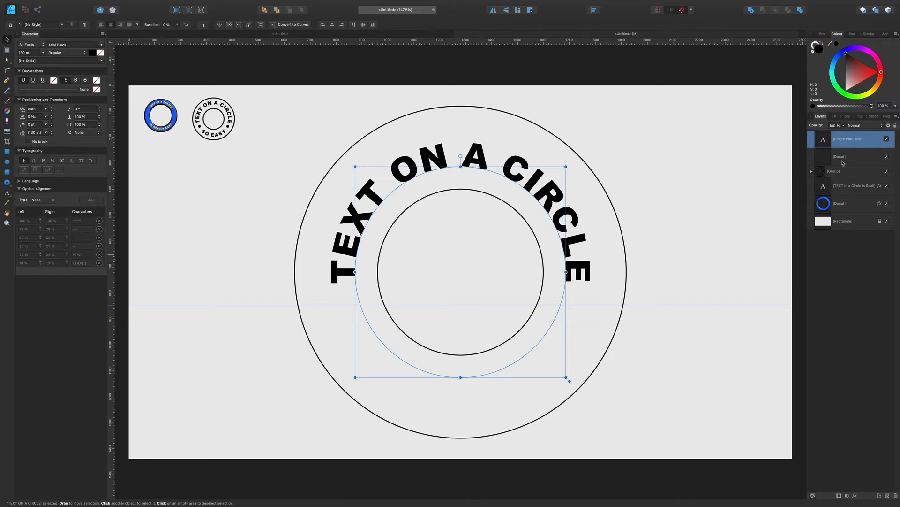
left_click(847, 117)
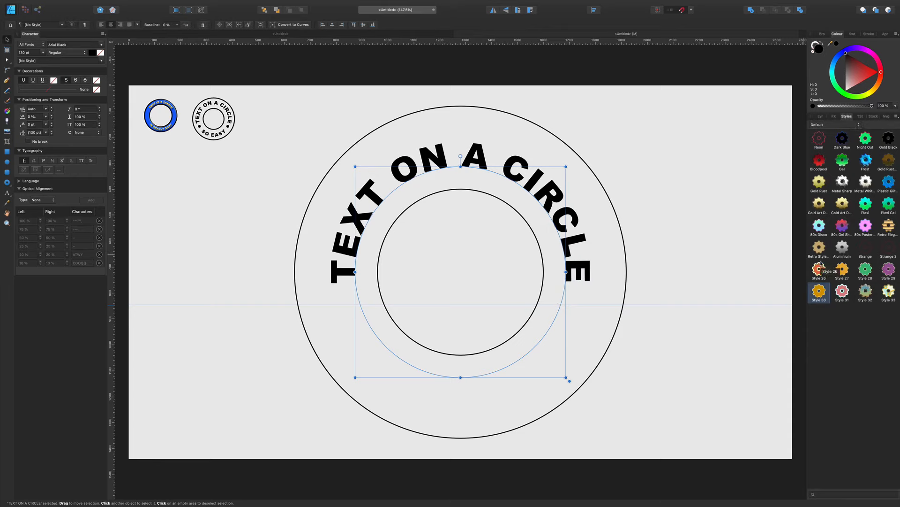
left_click(819, 203)
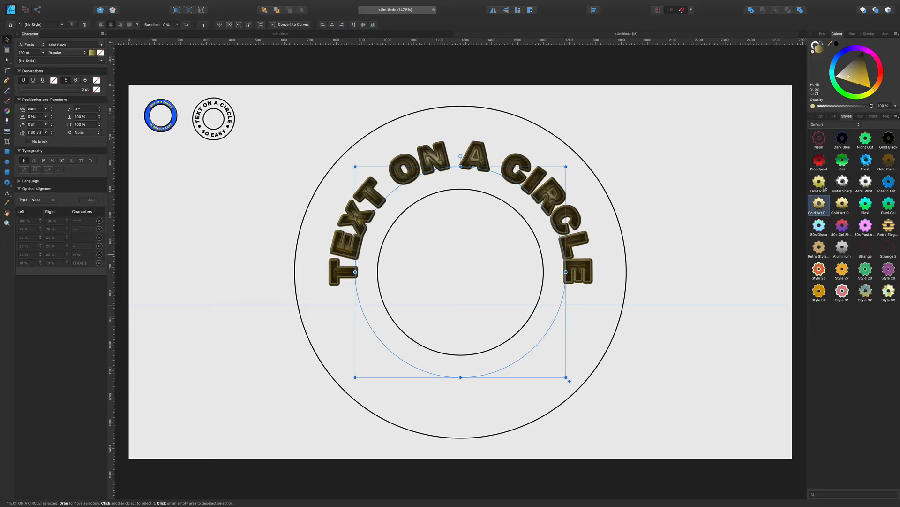
left_click(822, 186)
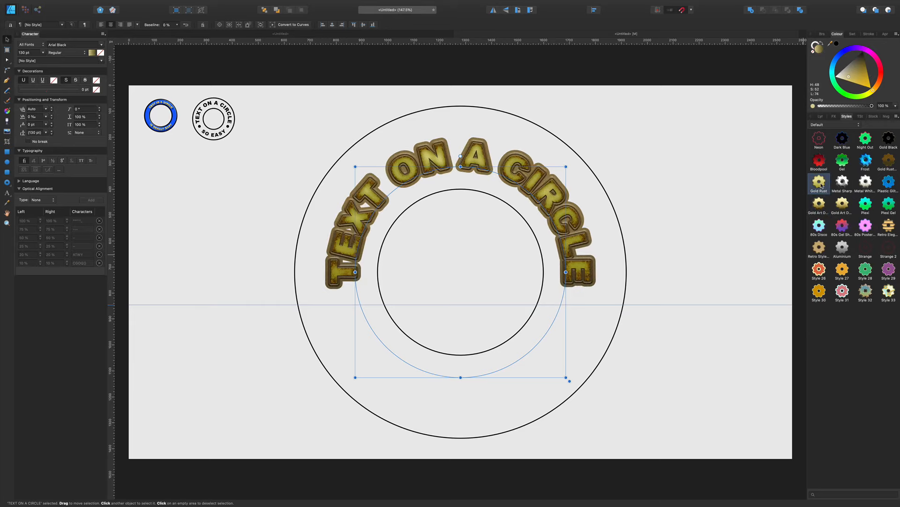
left_click(843, 183)
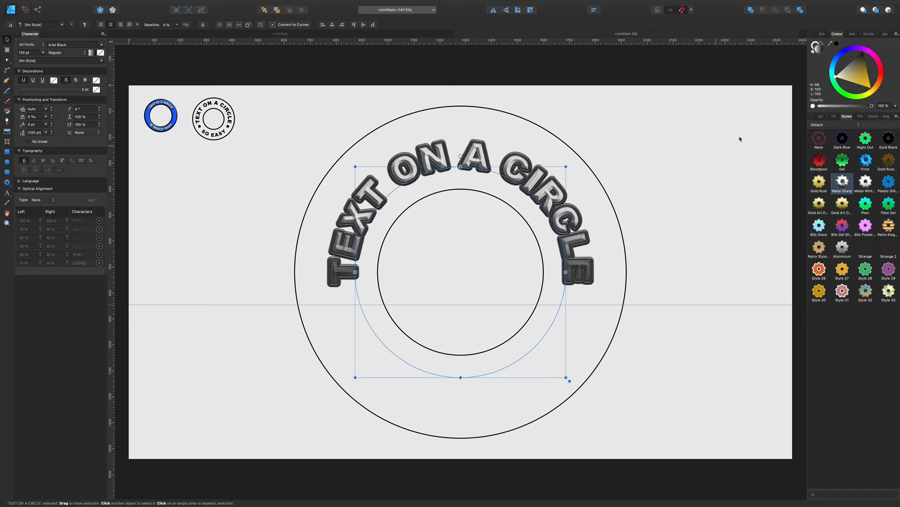
Check the lettering's inner shadow and refine its effects: inner glow radius 37.1 px, outline radius 2.7 px, 3D radius 17.3 px
left_click(834, 116)
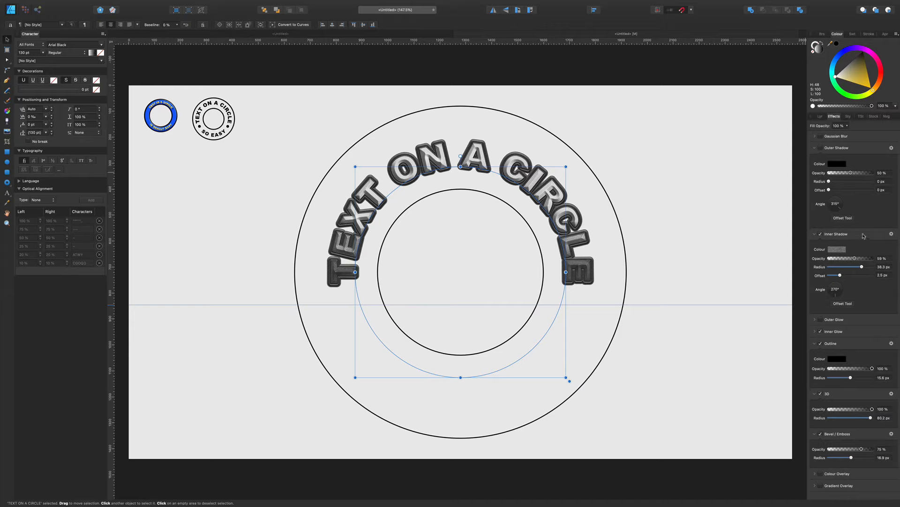
left_click(820, 234)
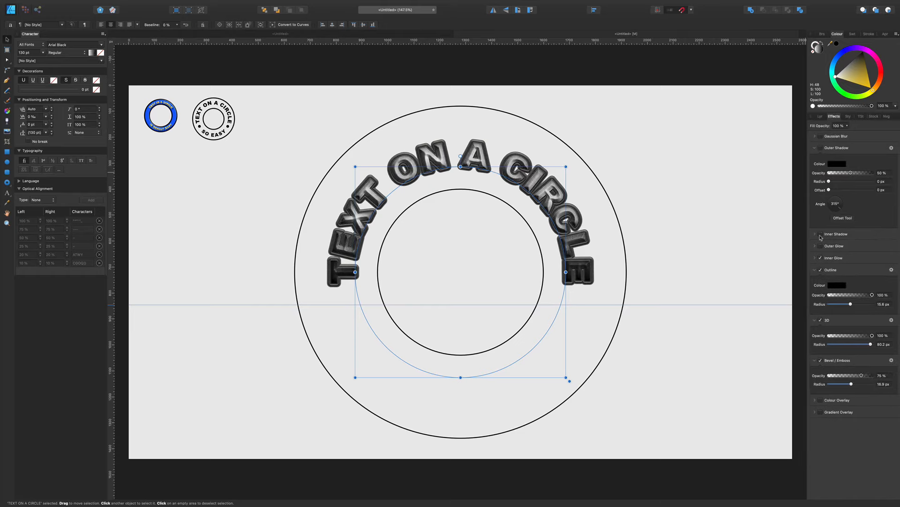
left_click(820, 234)
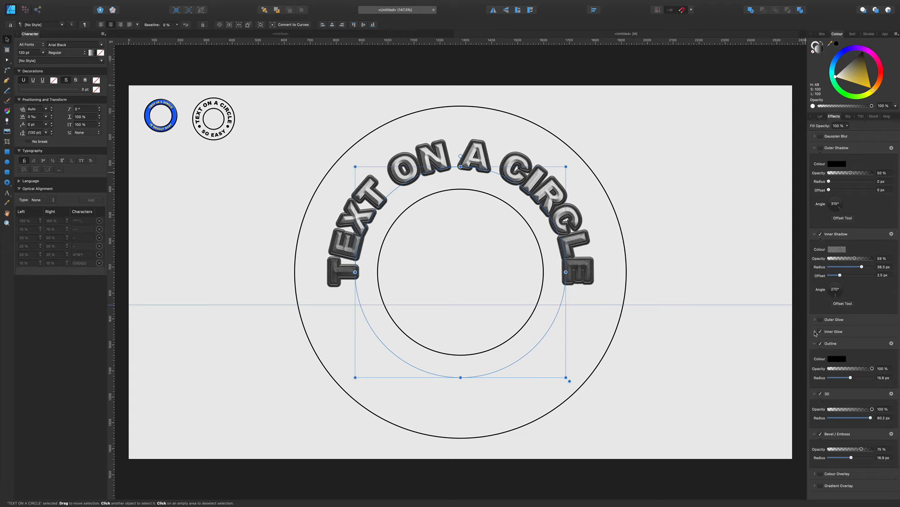
left_click(815, 332)
left_click_drag(863, 365, 861, 369)
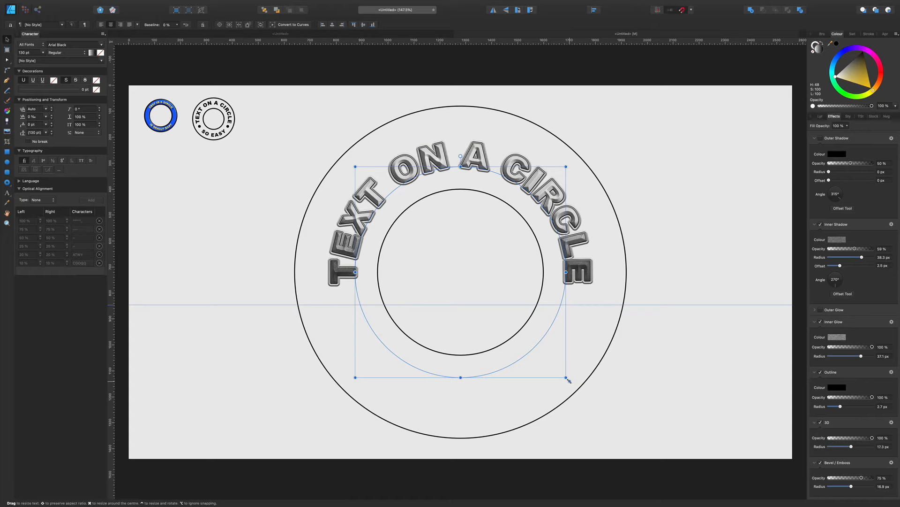
Enlarge the metallic lettering slightly about its centre and rotate a duplicate 180 degrees onto the donut's lower half
mouse_move(571, 383)
left_mouse_down()
mouse_move(587, 397)
mouse_move(536, 354)
mouse_move(570, 382)
left_mouse_up()
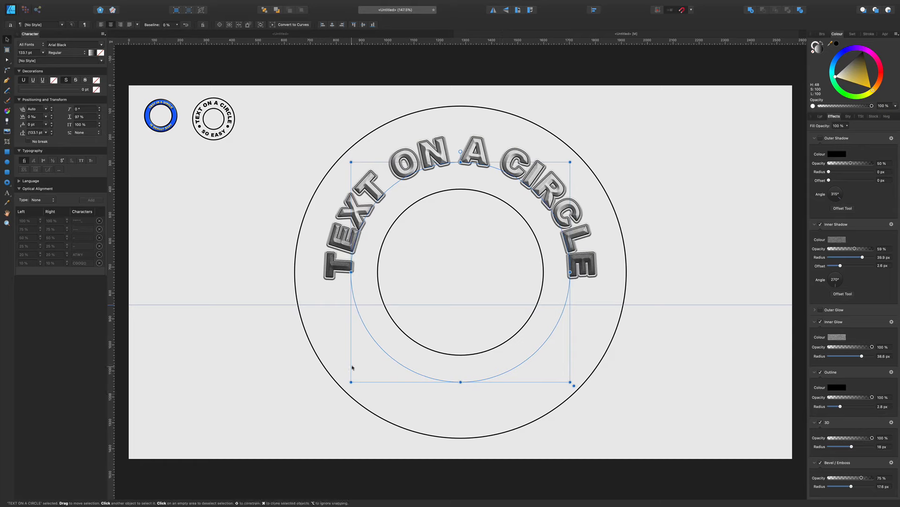
left_click(249, 182)
left_click(426, 151)
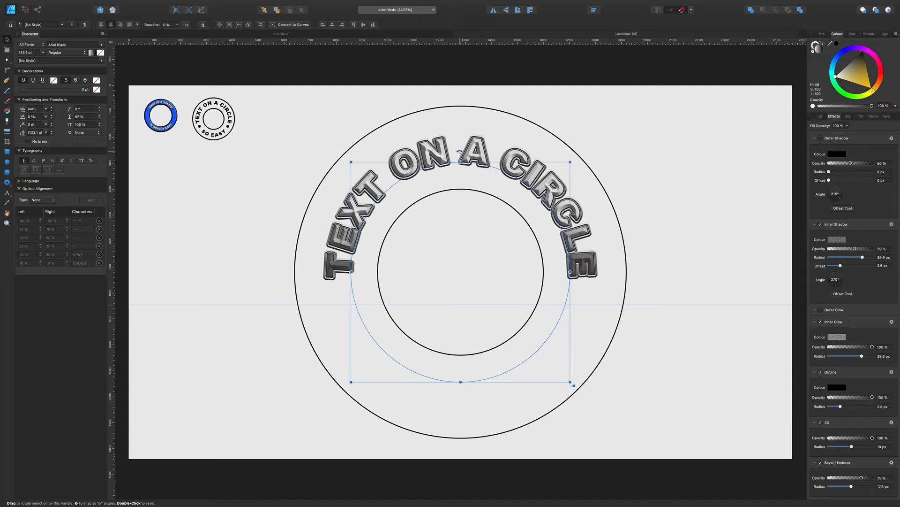
left_click_drag(460, 151, 464, 299)
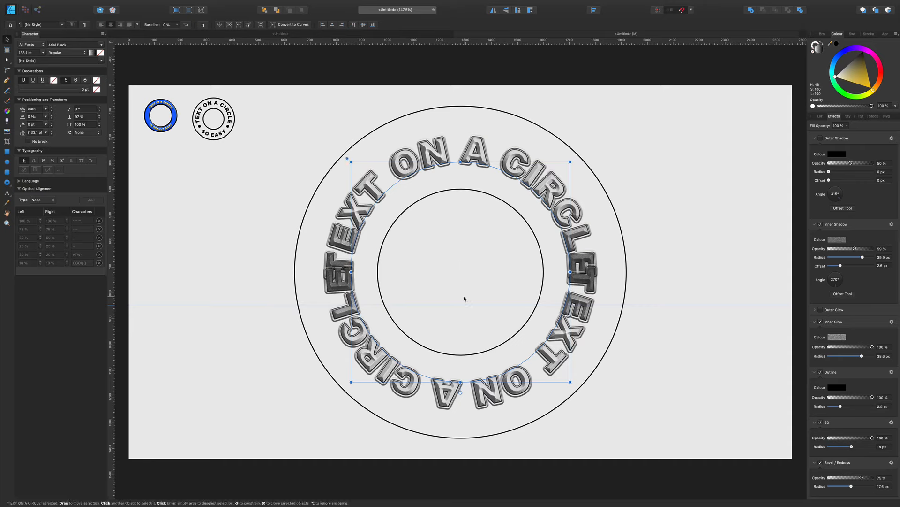
Replace the wording of the rotated lower copy with "SO EASY"
double_click(446, 395)
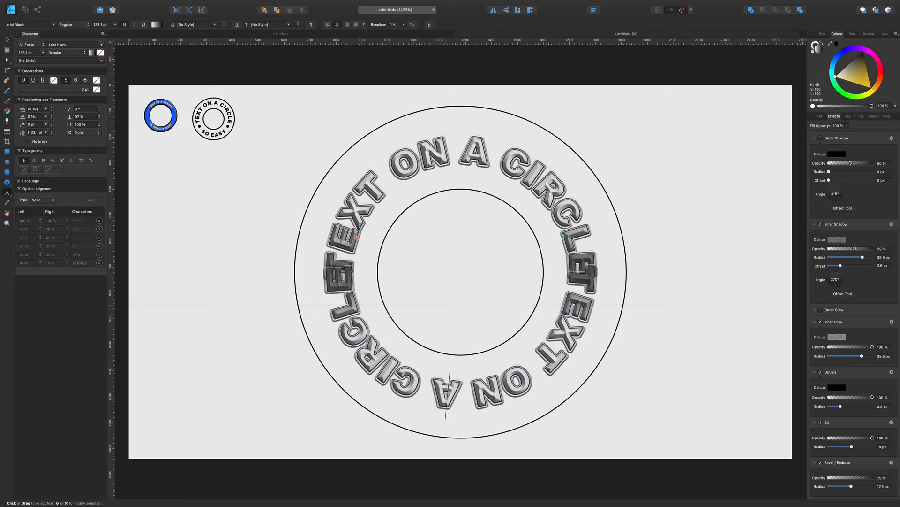
type("SO EASY")
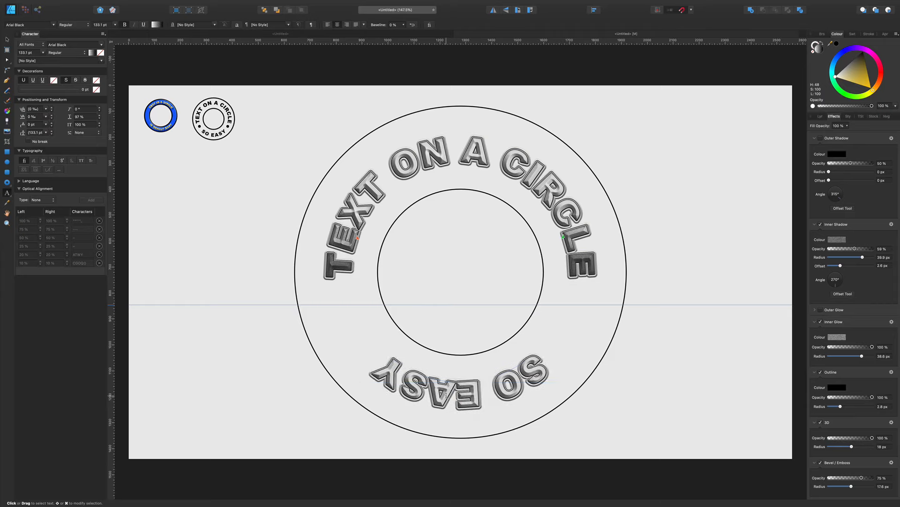
key("Escape")
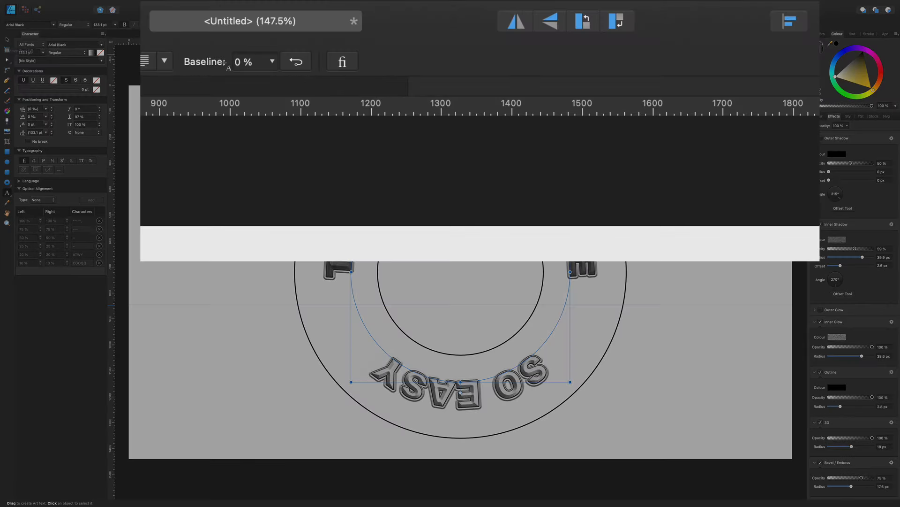
Reverse the "SO EASY" text path so it reads upright, set its baseline to 82 %, and deselect it
left_click(296, 63)
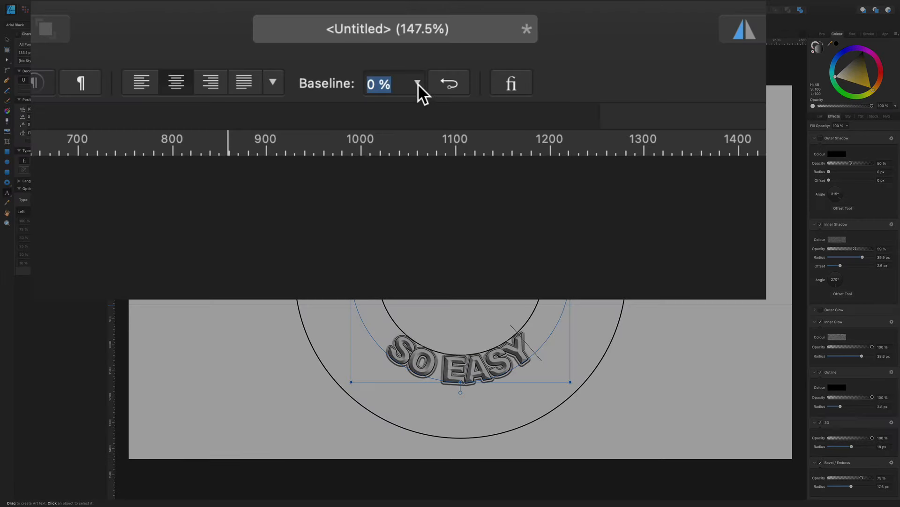
left_click(416, 84)
left_click_drag(422, 109, 538, 128)
left_click_drag(435, 37, 434, 38)
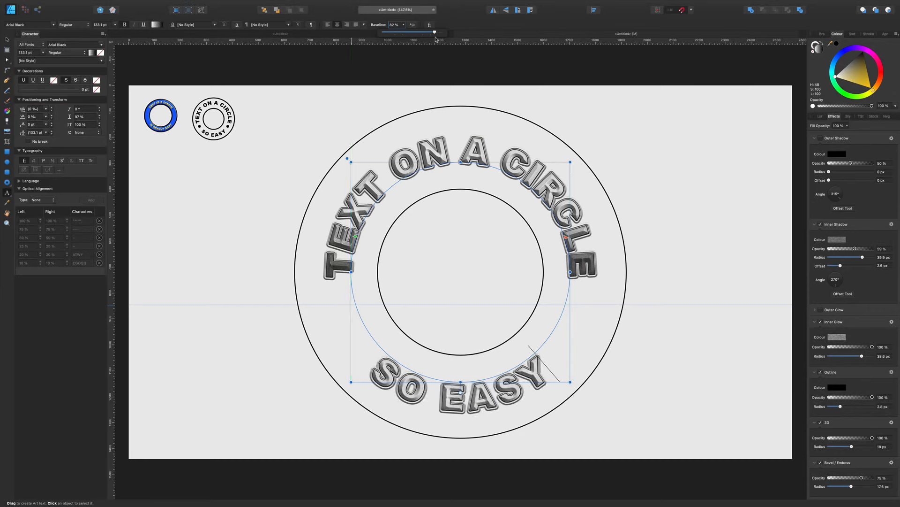
left_click(7, 40)
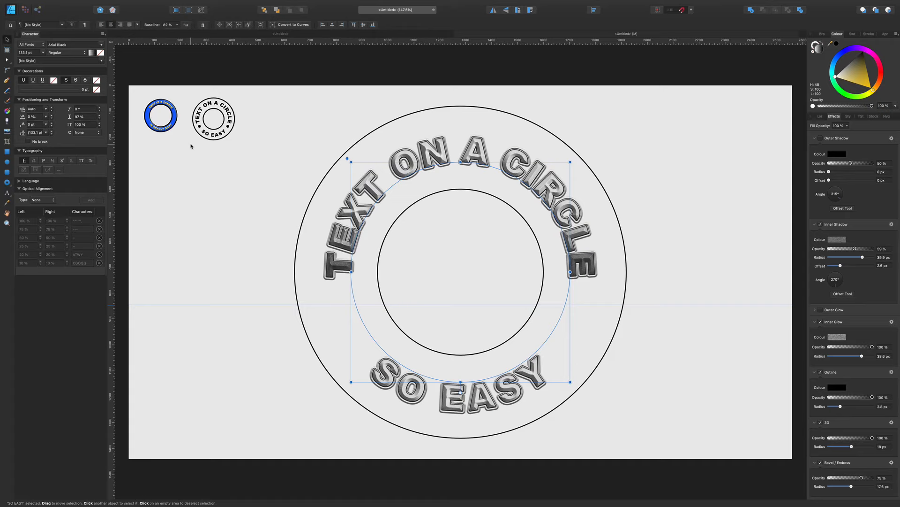
left_click(178, 184)
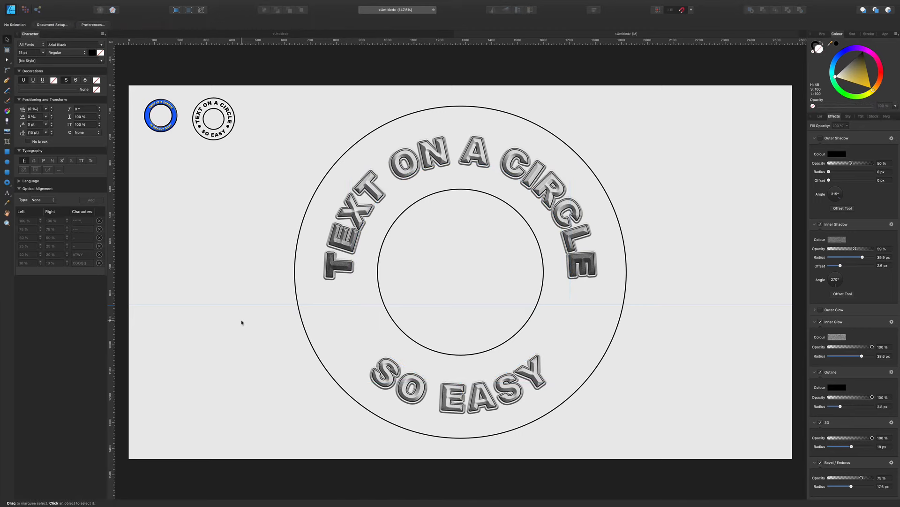
Try the Metal Sharp style on the large donut, apply Gold Rust instead, and shrink the donut slightly about its centre
scroll(242, 322, "up", 5)
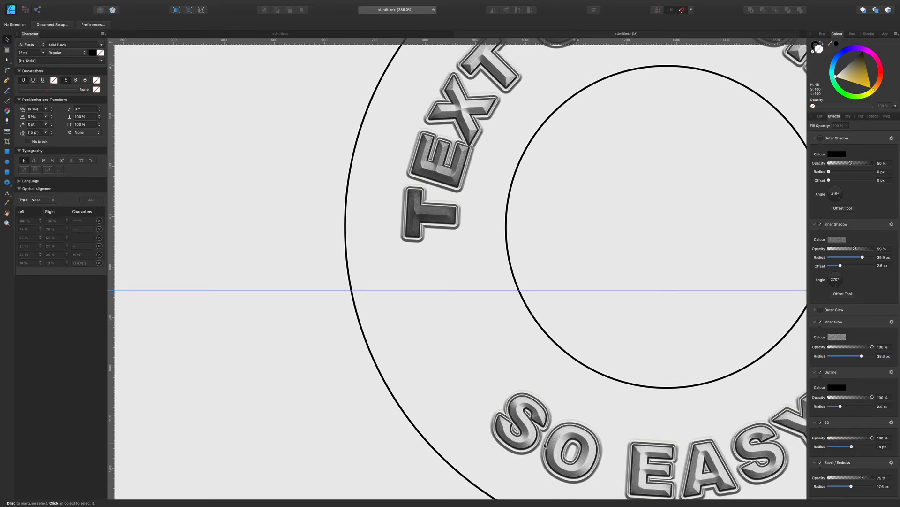
scroll(545, 446, "down", 8)
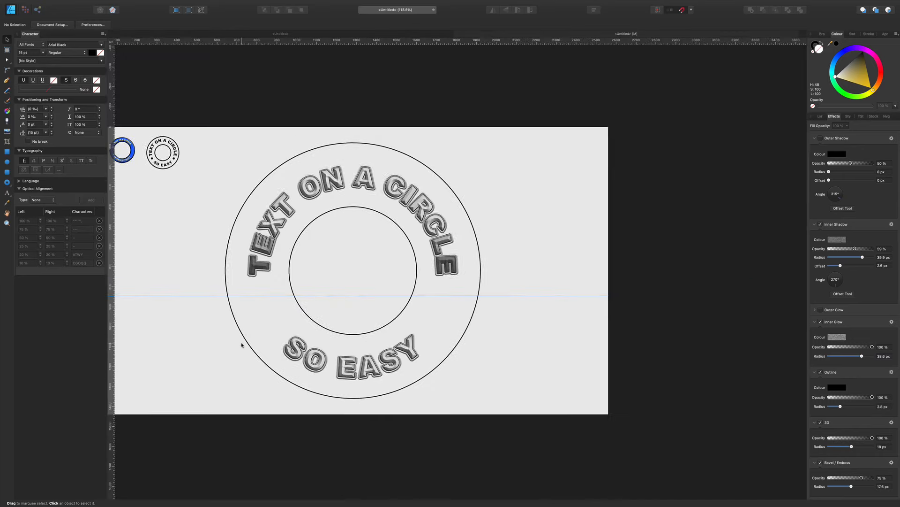
left_click(416, 160)
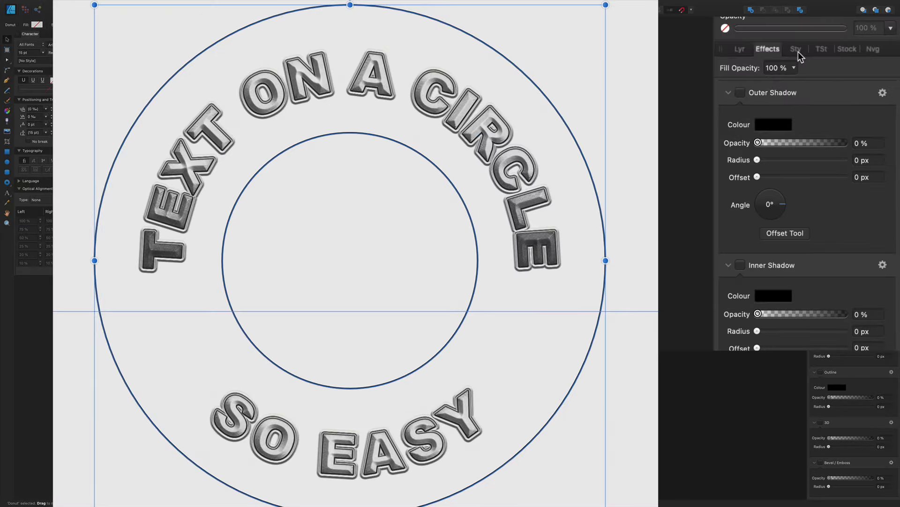
left_click(848, 116)
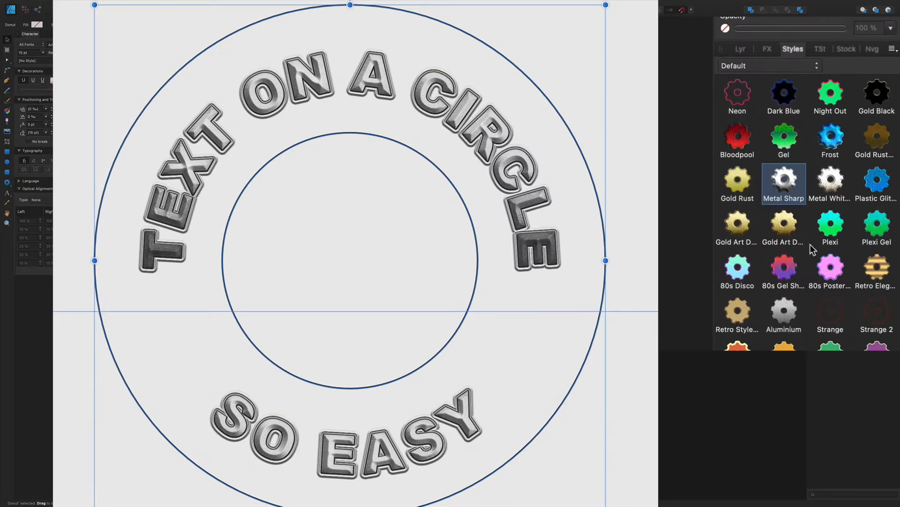
left_click(779, 184)
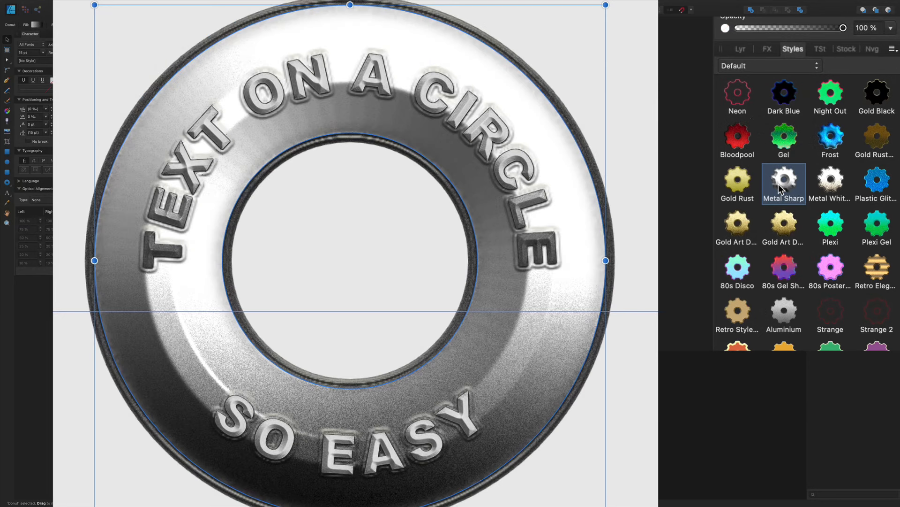
left_click(738, 177)
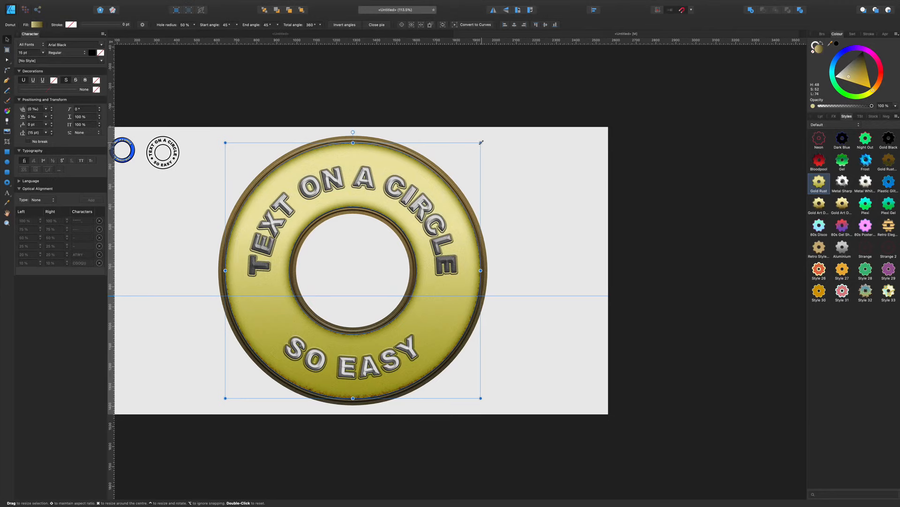
left_click_drag(481, 142, 471, 152)
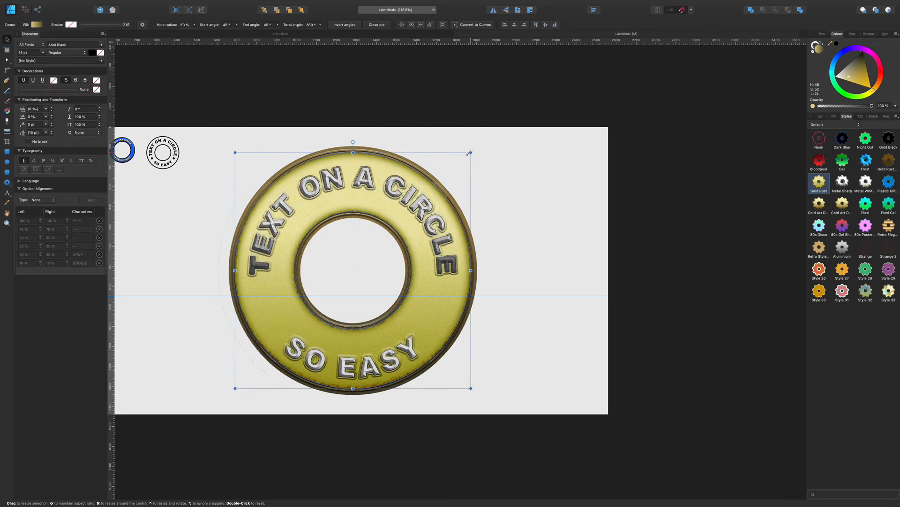